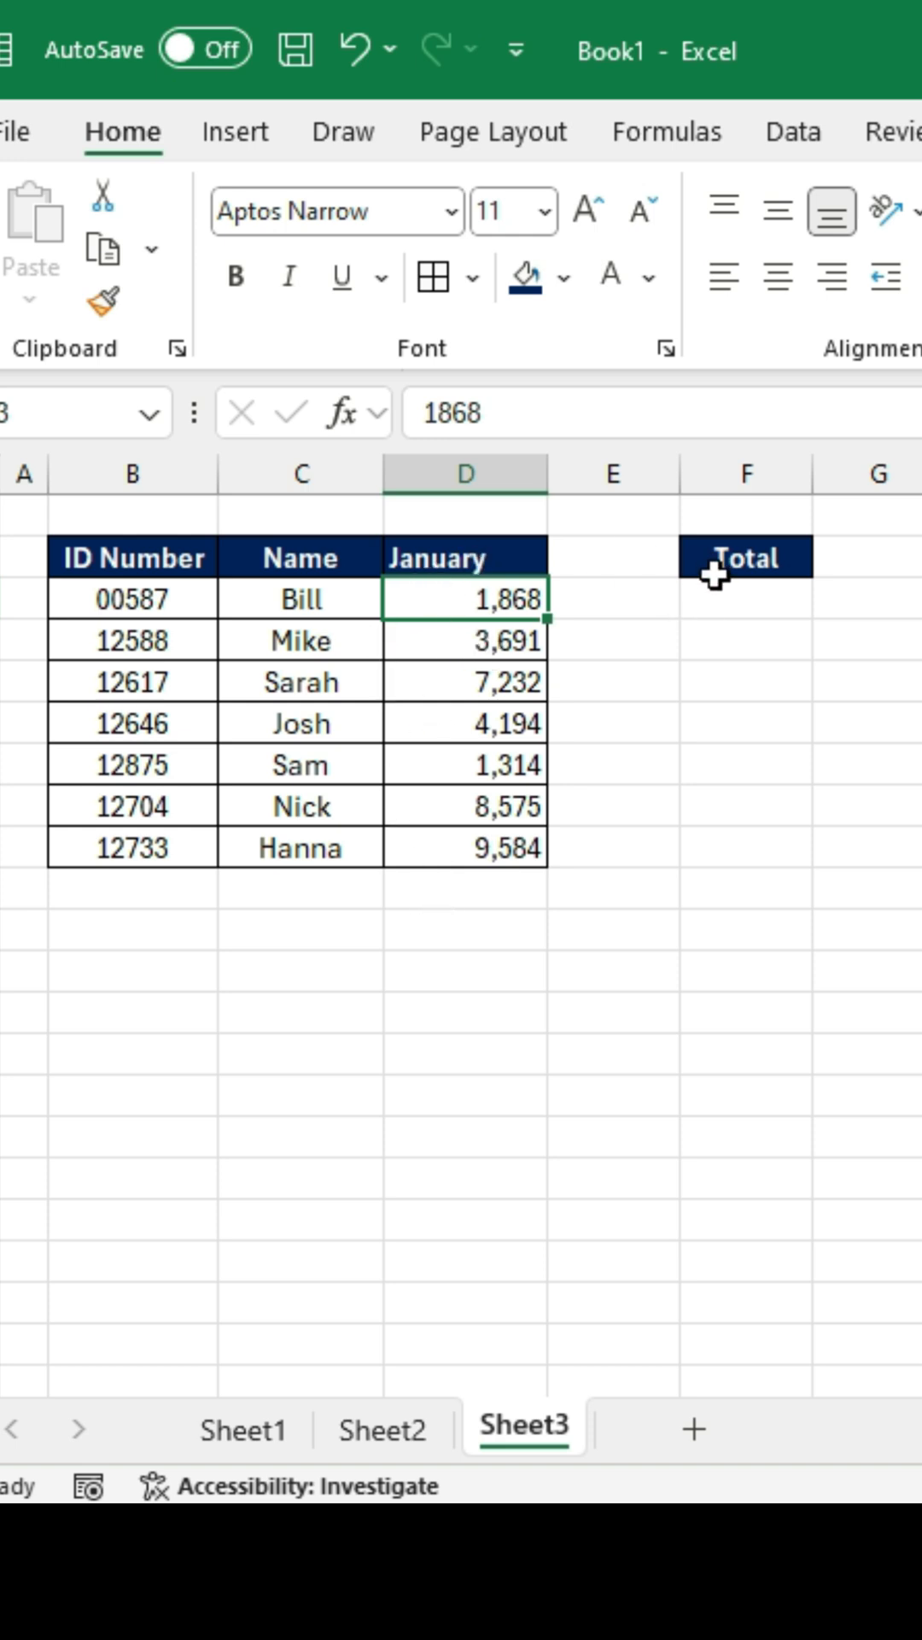
Enter =SUM(D3:D9) in the Total cell, giving 36,458.
left_click(727, 599)
type("=")
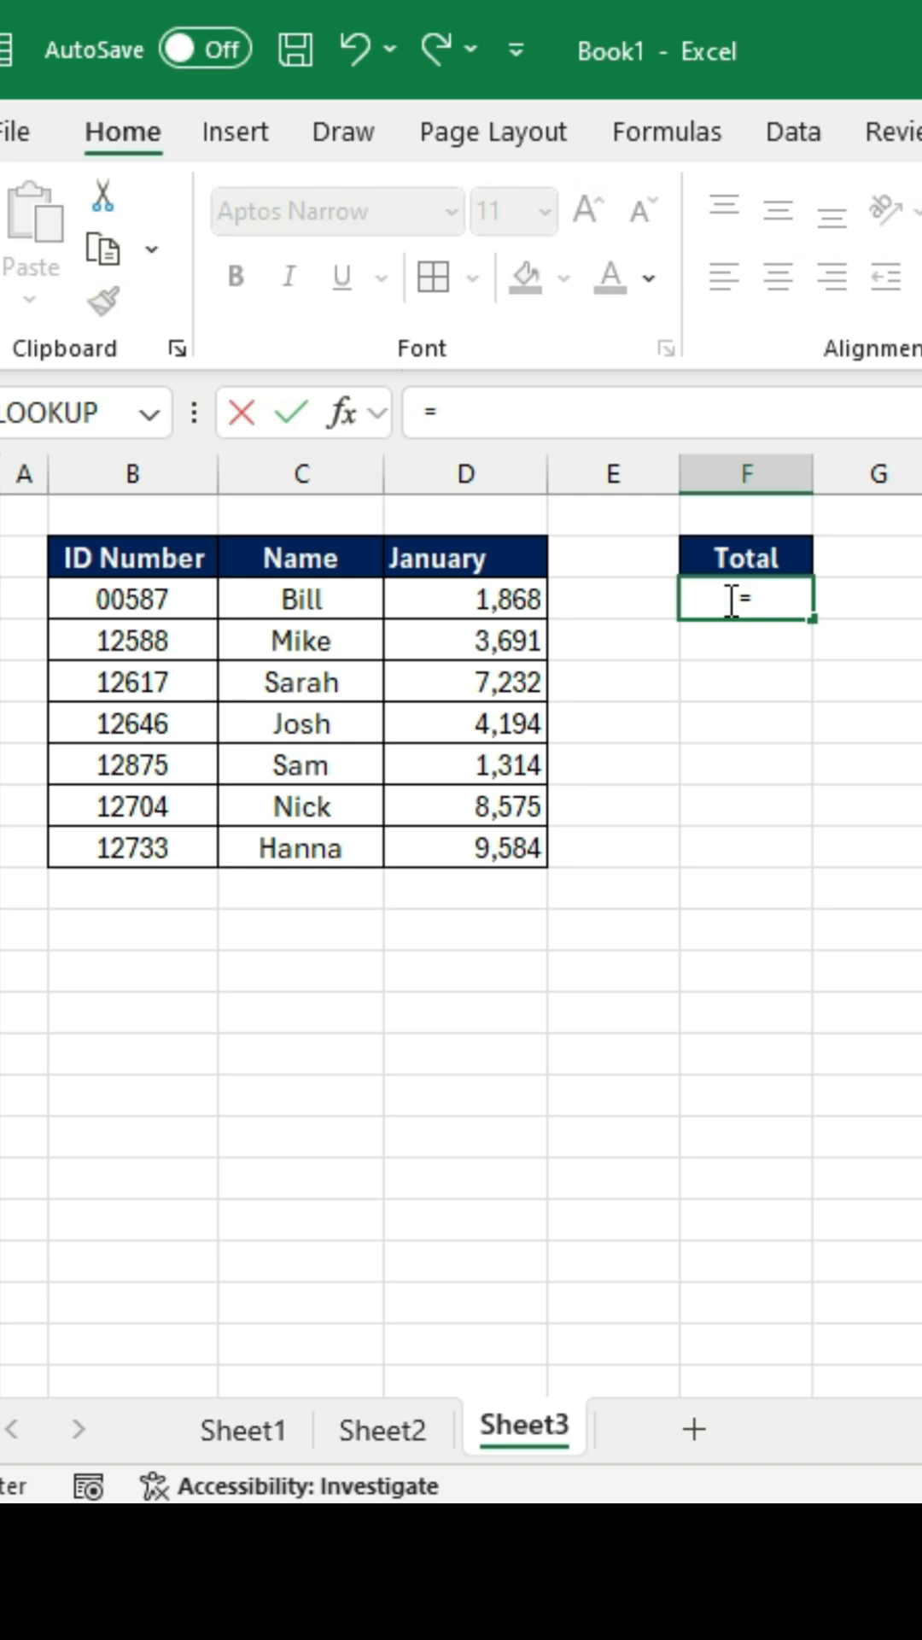
type("sum(")
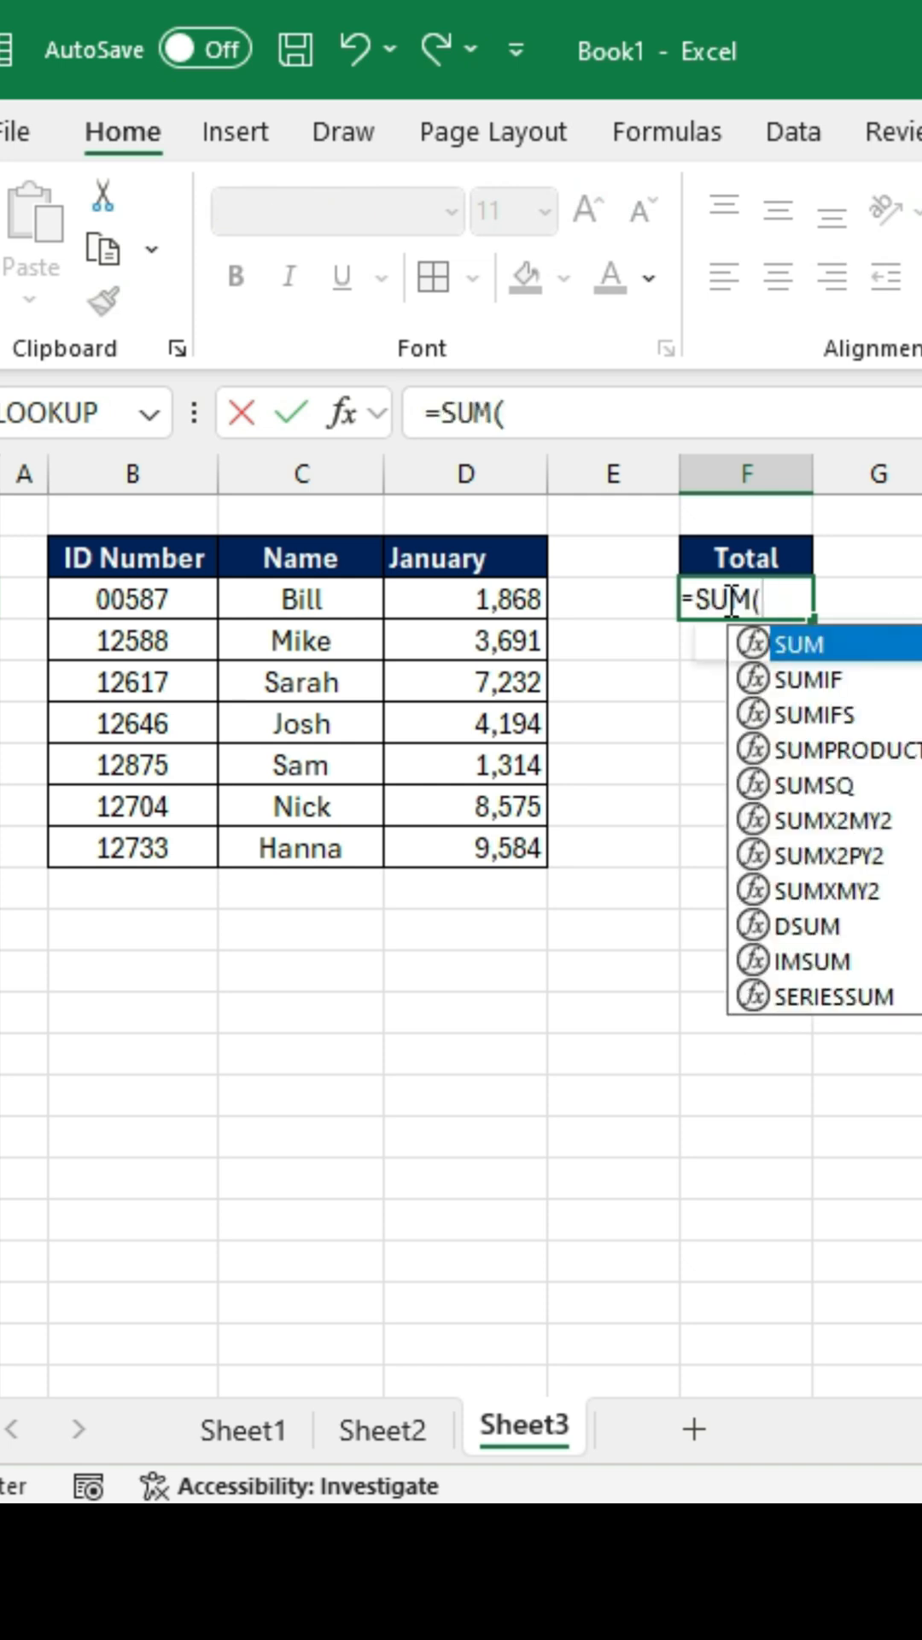
left_click_drag(511, 597, 492, 848)
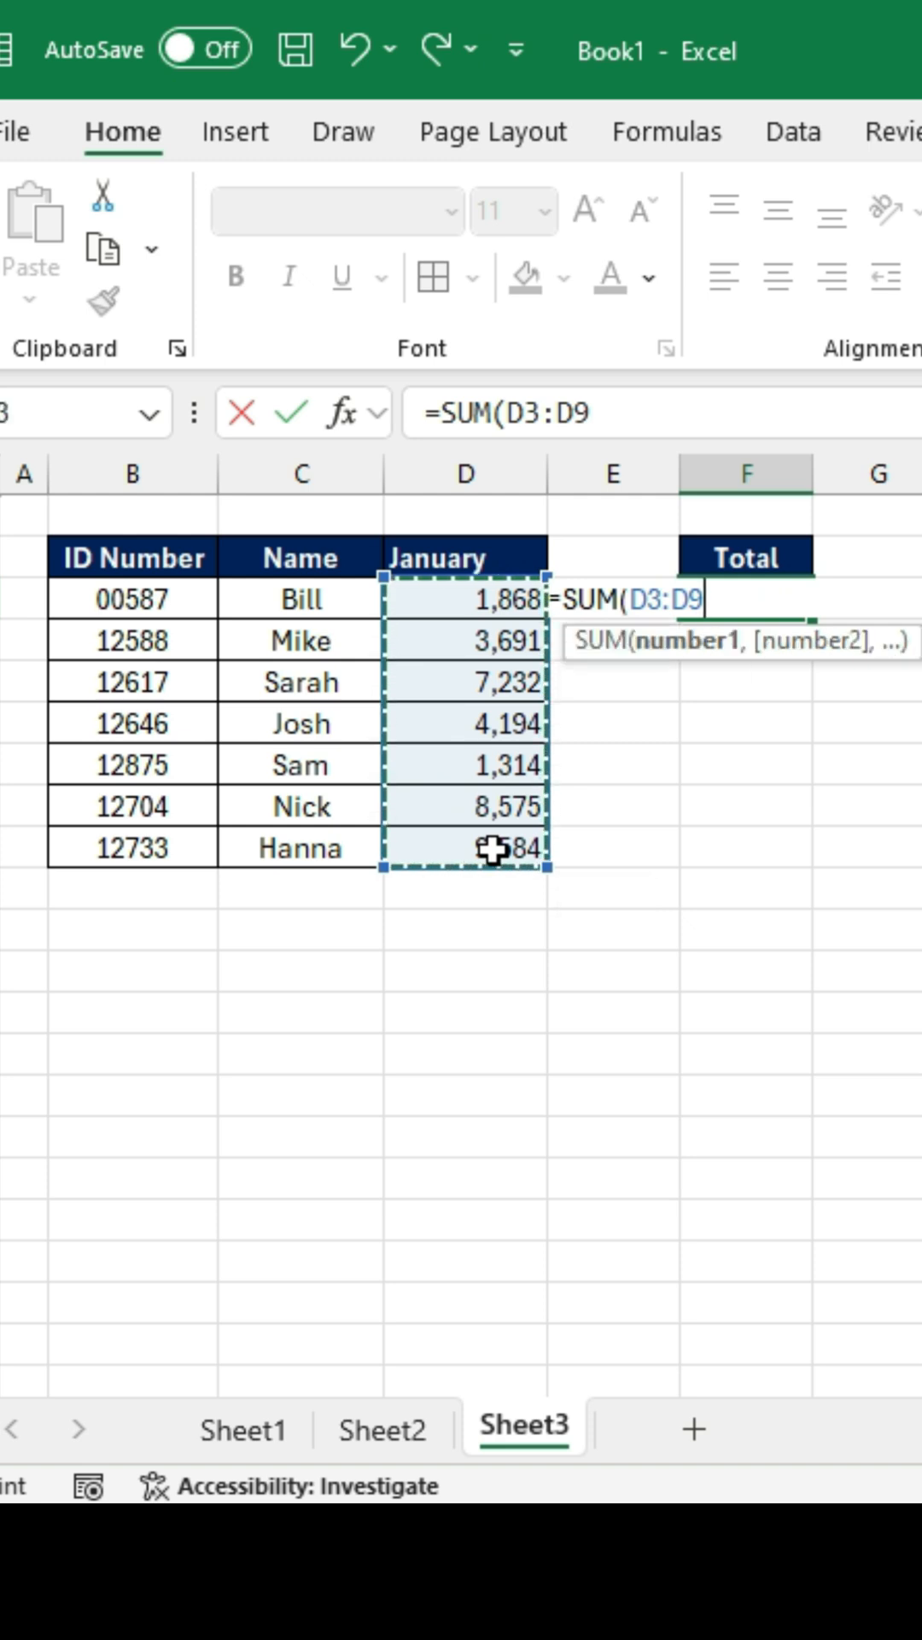
key("Return")
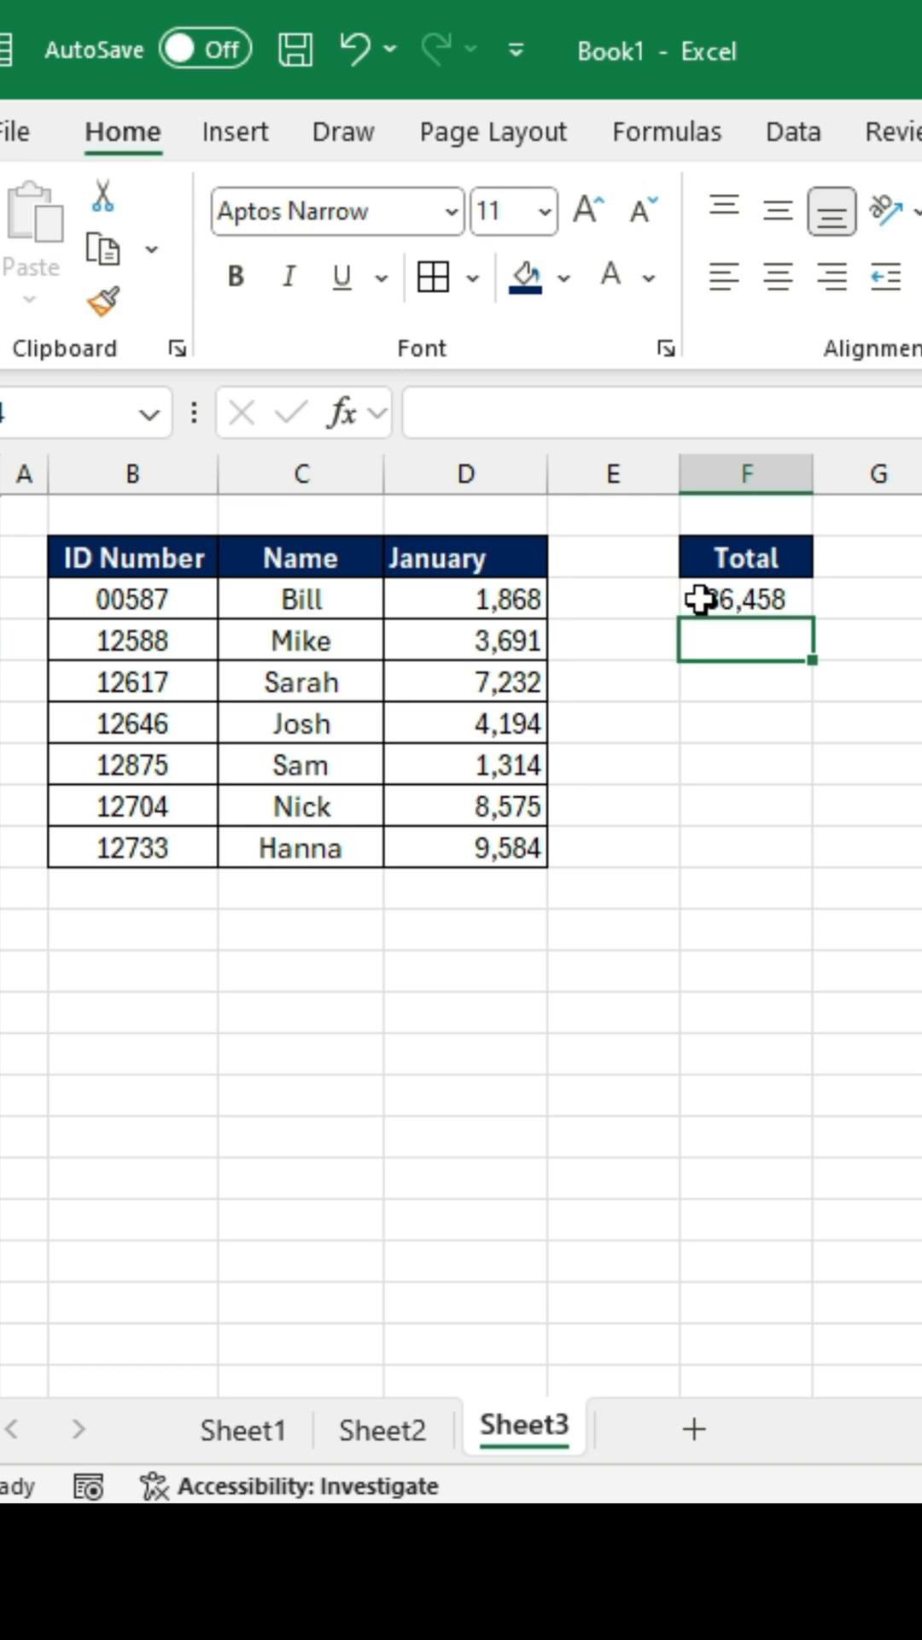
left_click(468, 890)
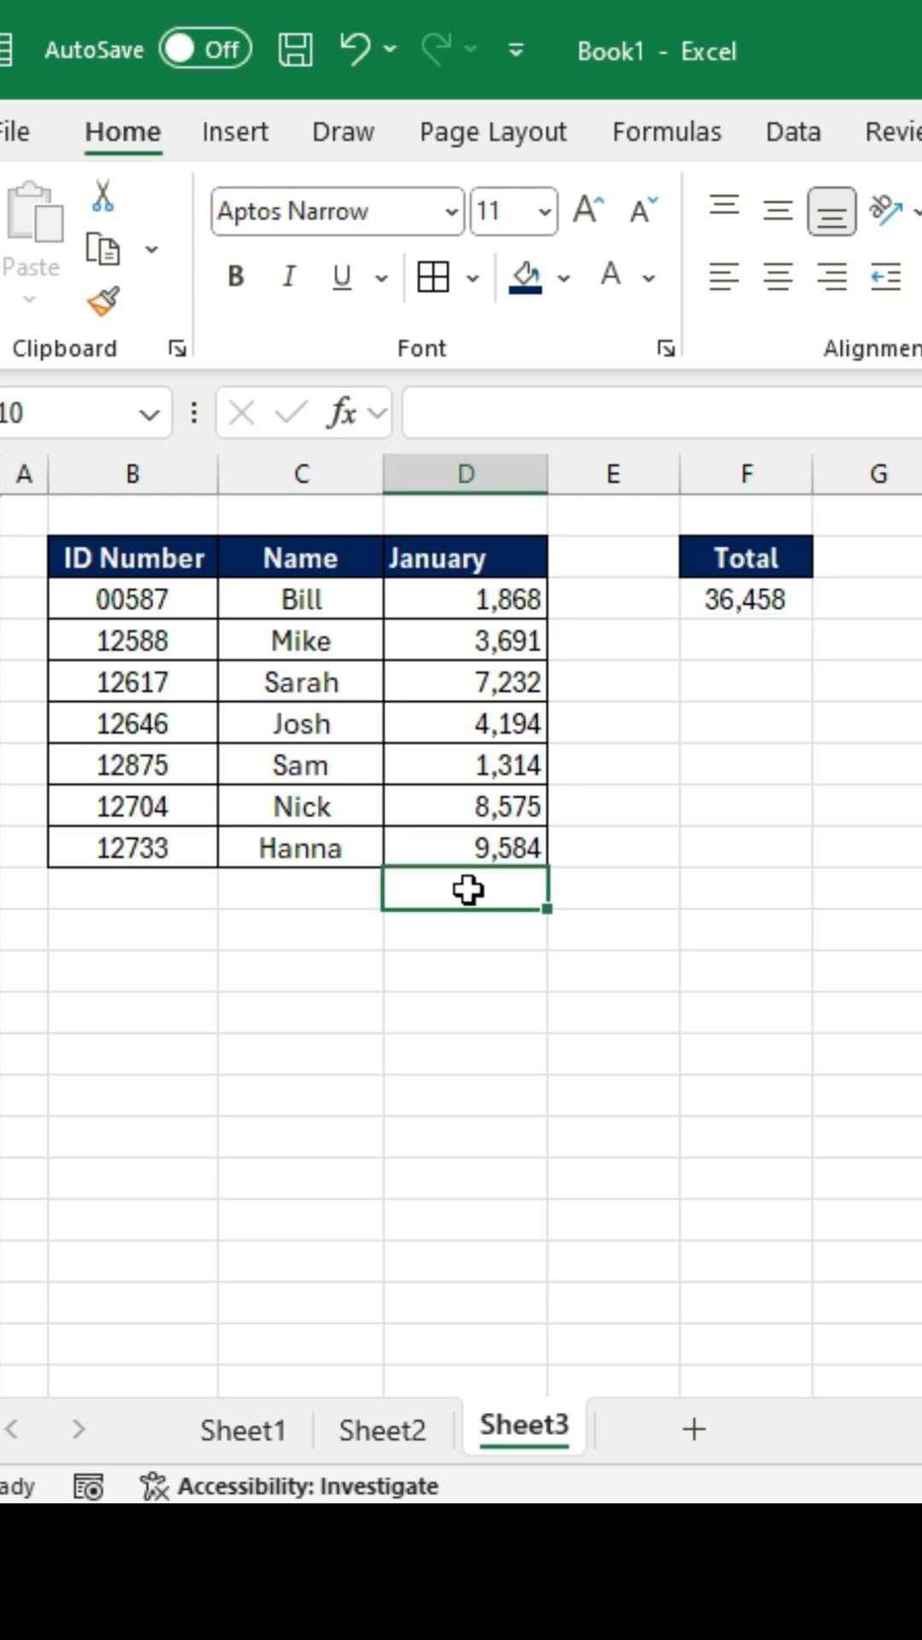
type("98765")
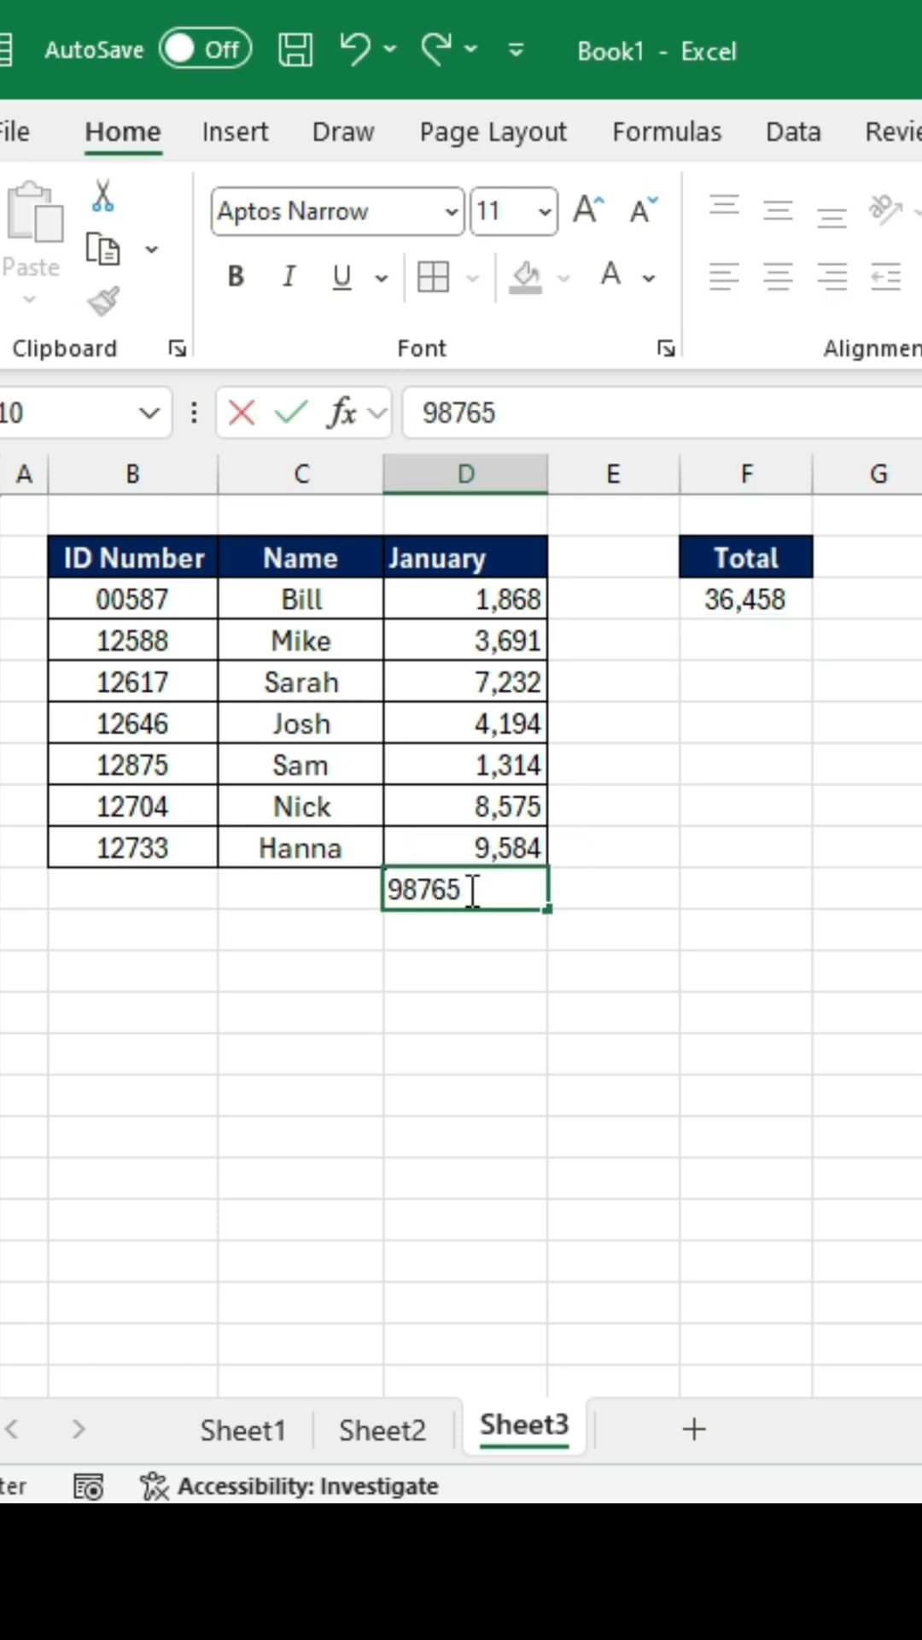
key("Return")
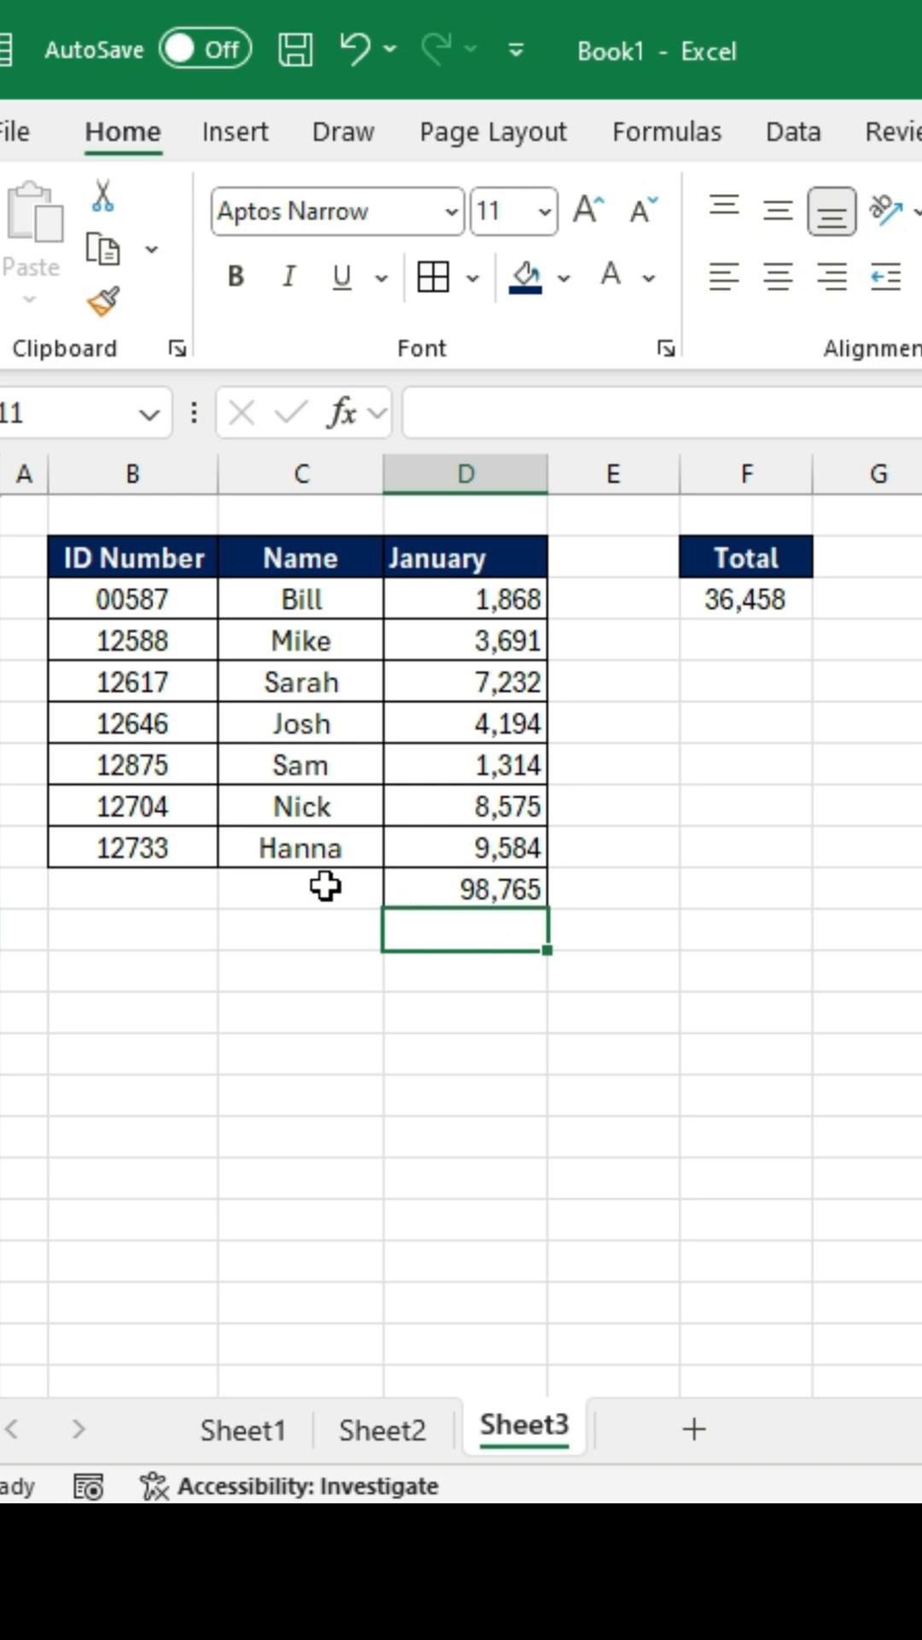
left_click(323, 890)
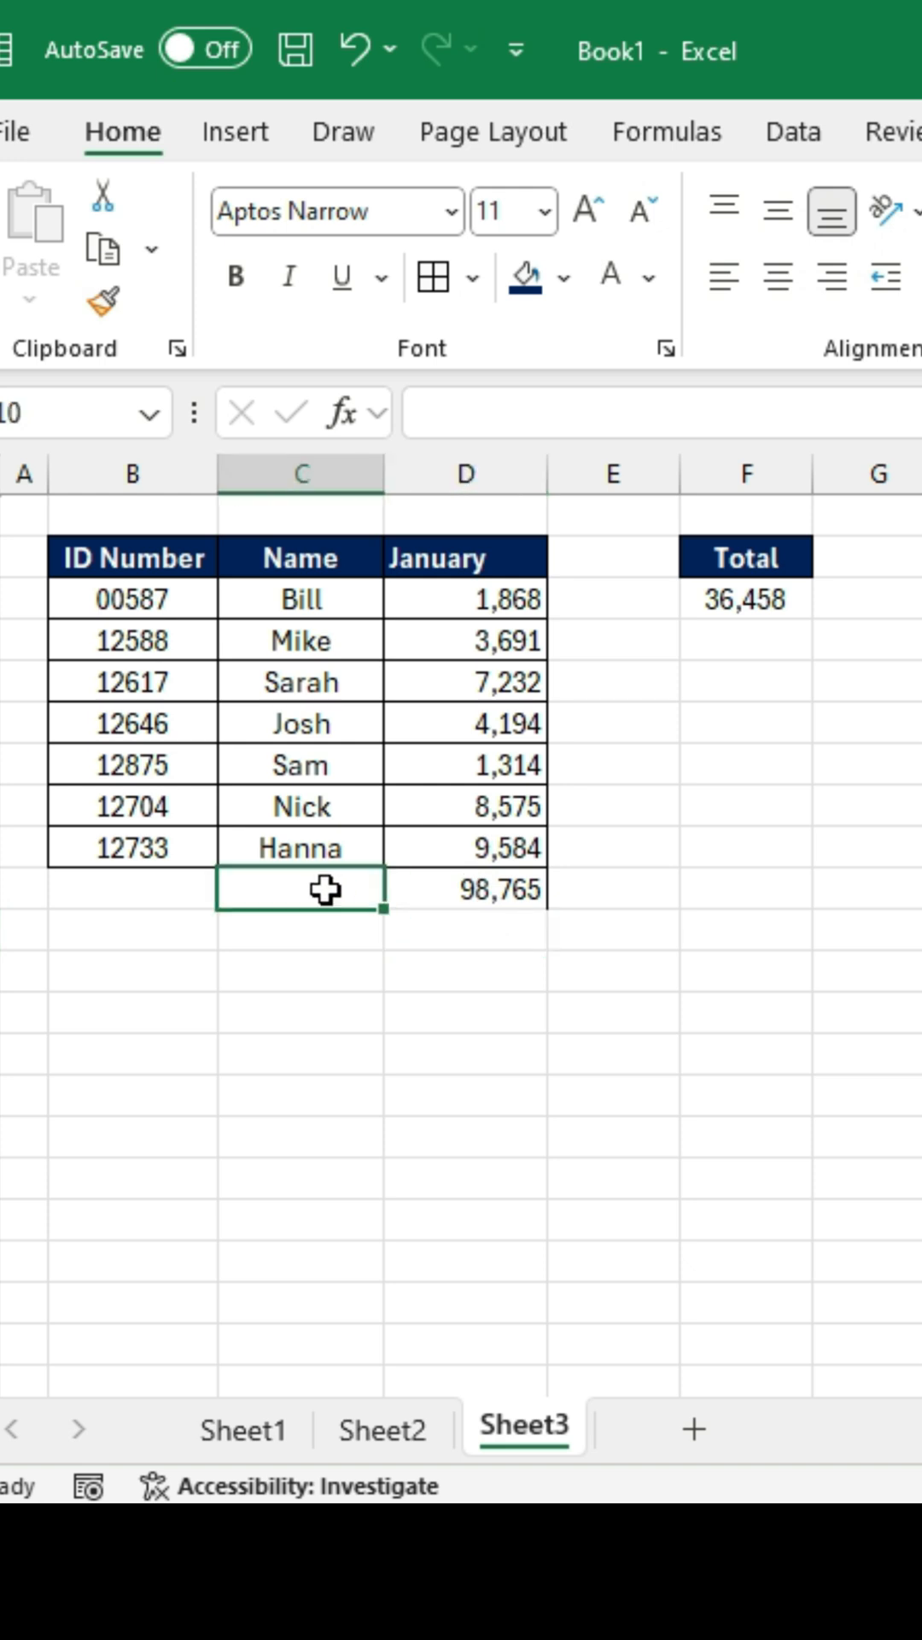
type("Lina")
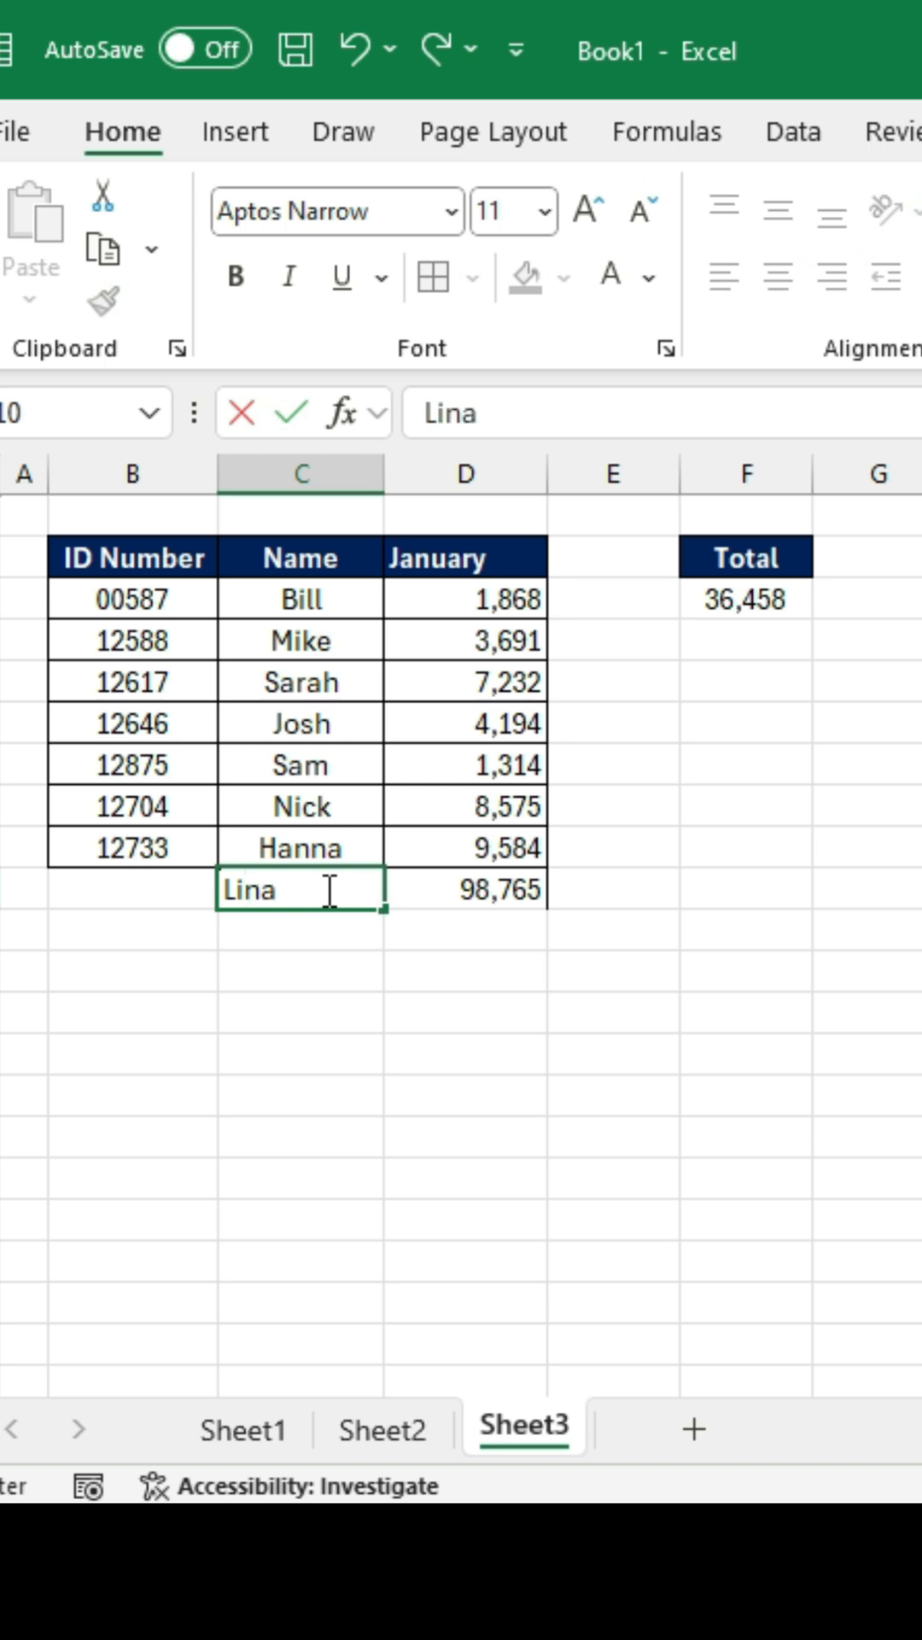
key("Return")
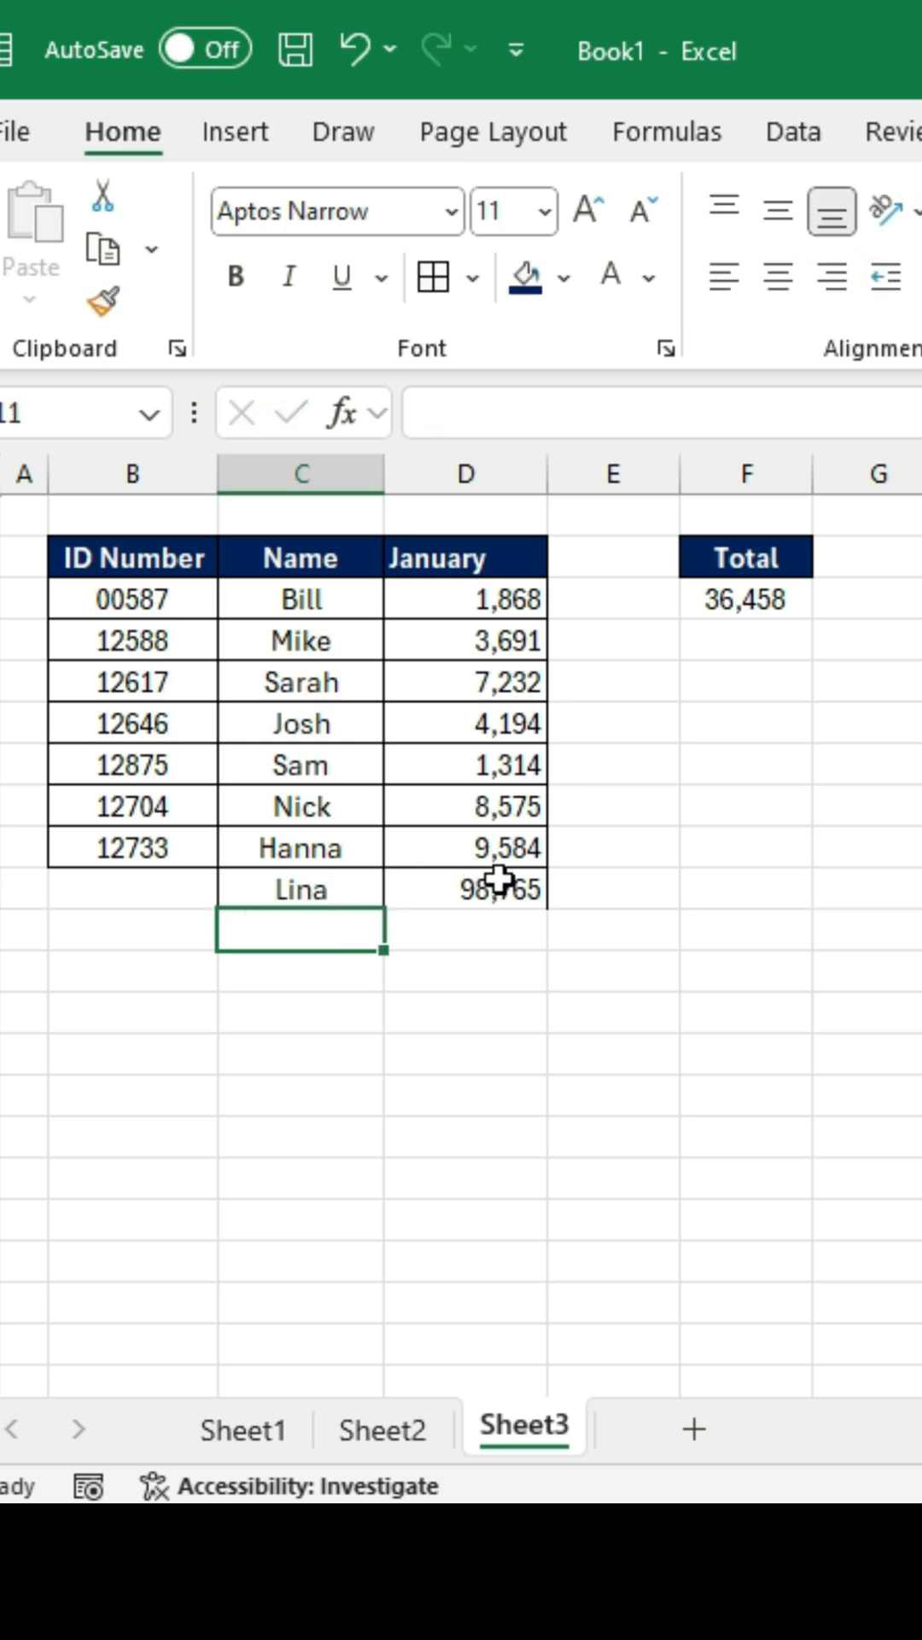
left_click(784, 597)
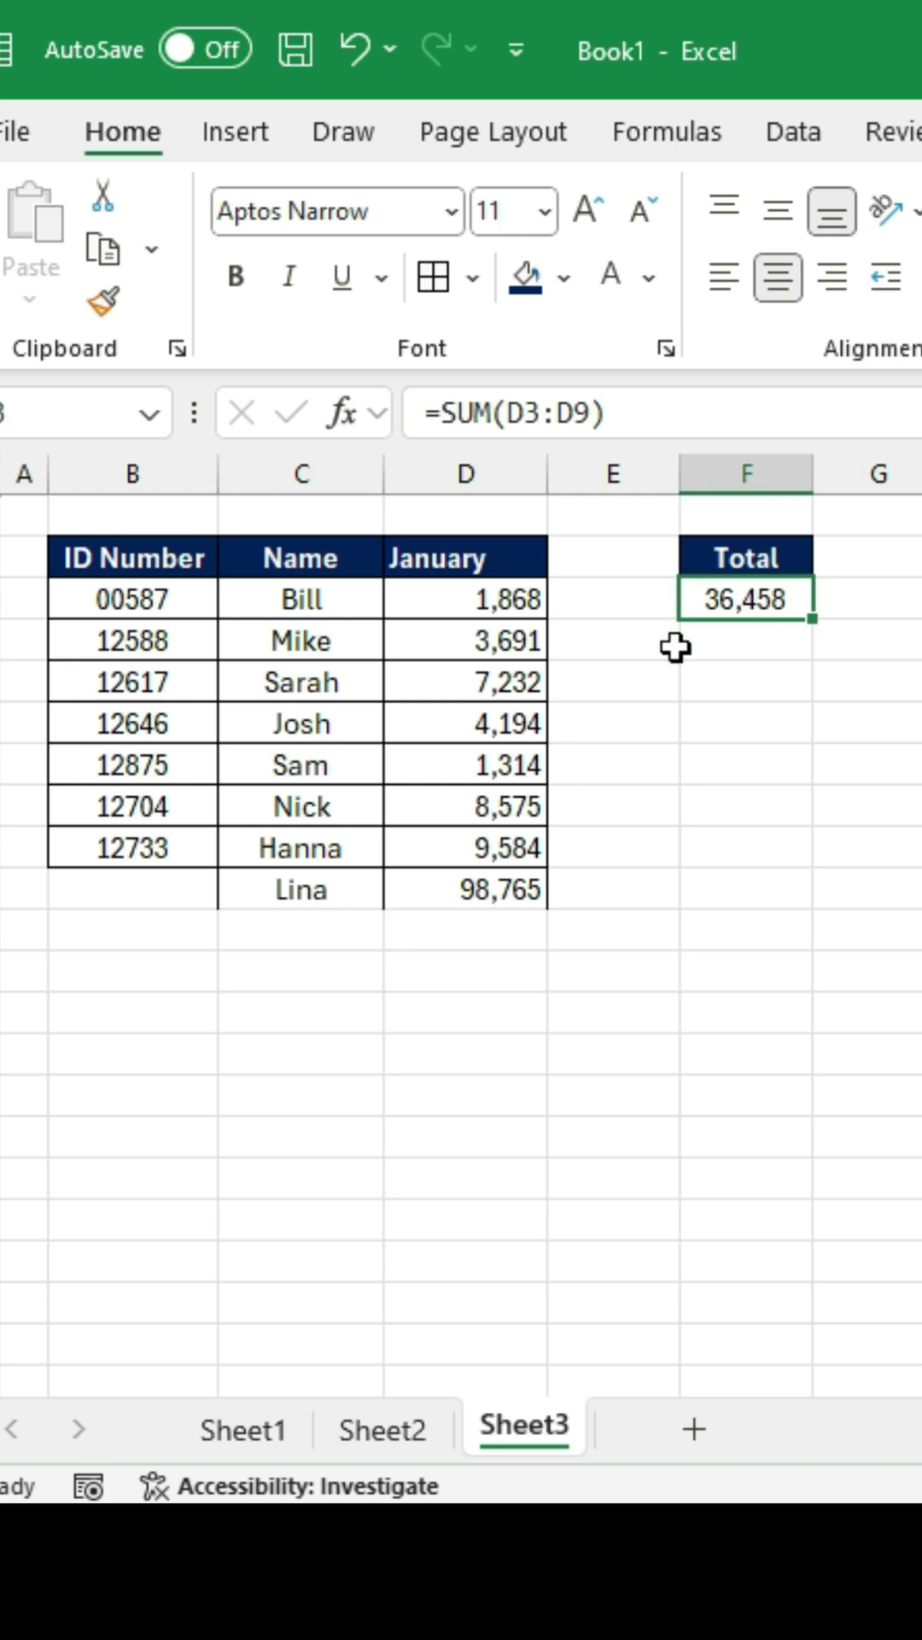
double_click(741, 599)
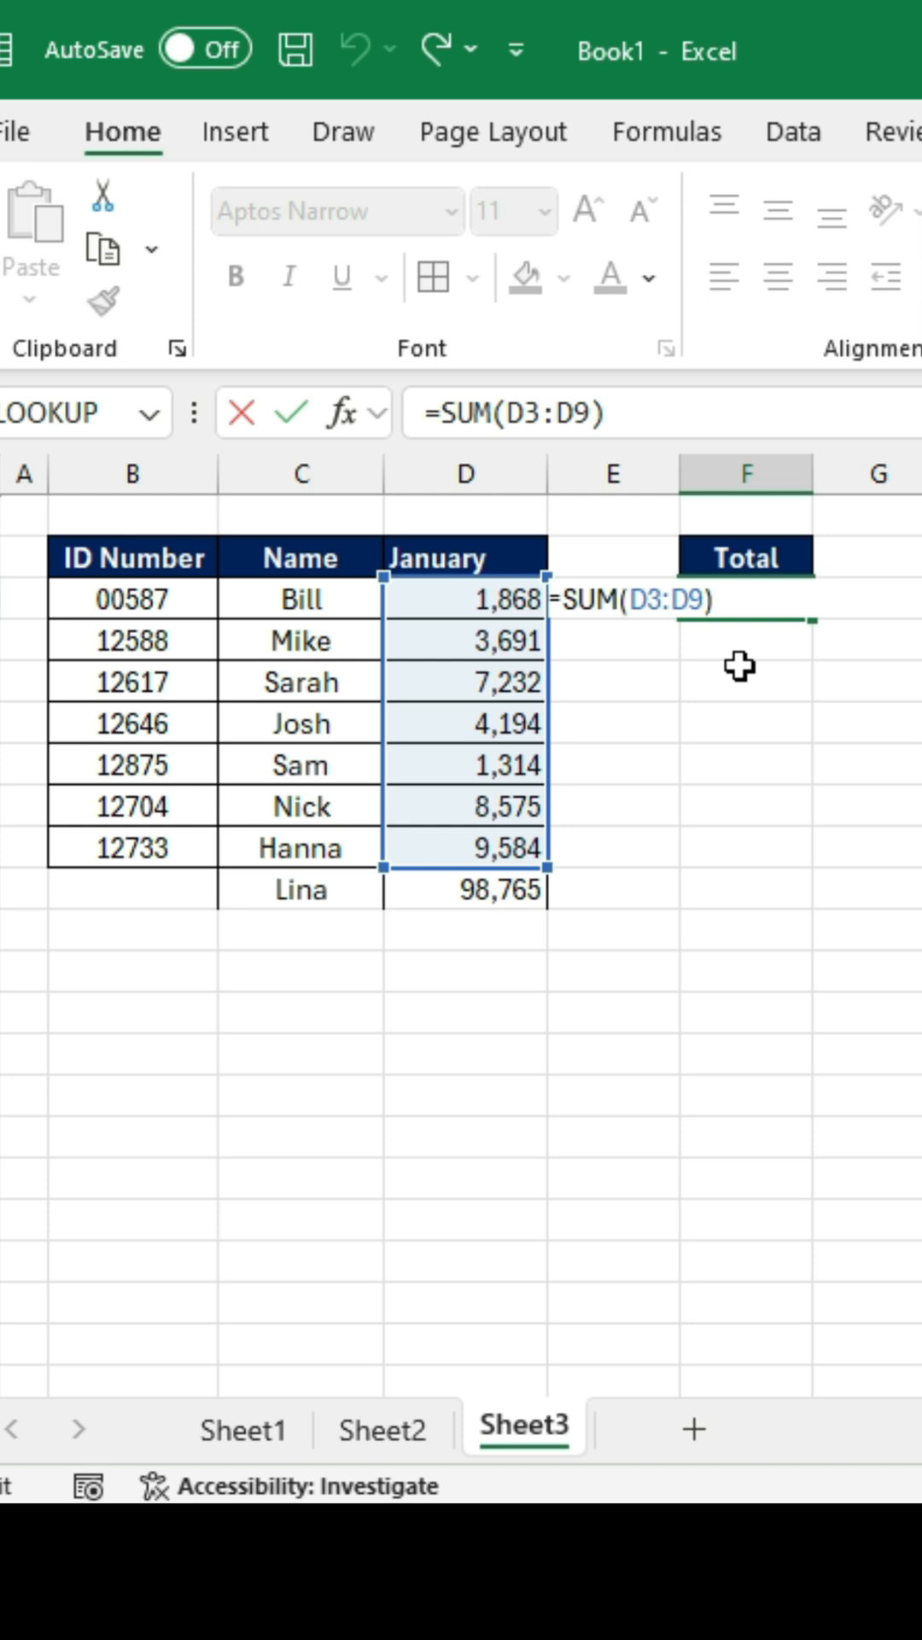
key("Return")
Convert the ID Number, Name and January data into a table with headers (Ctrl+T).
left_click(392, 774)
key("ctrl+t")
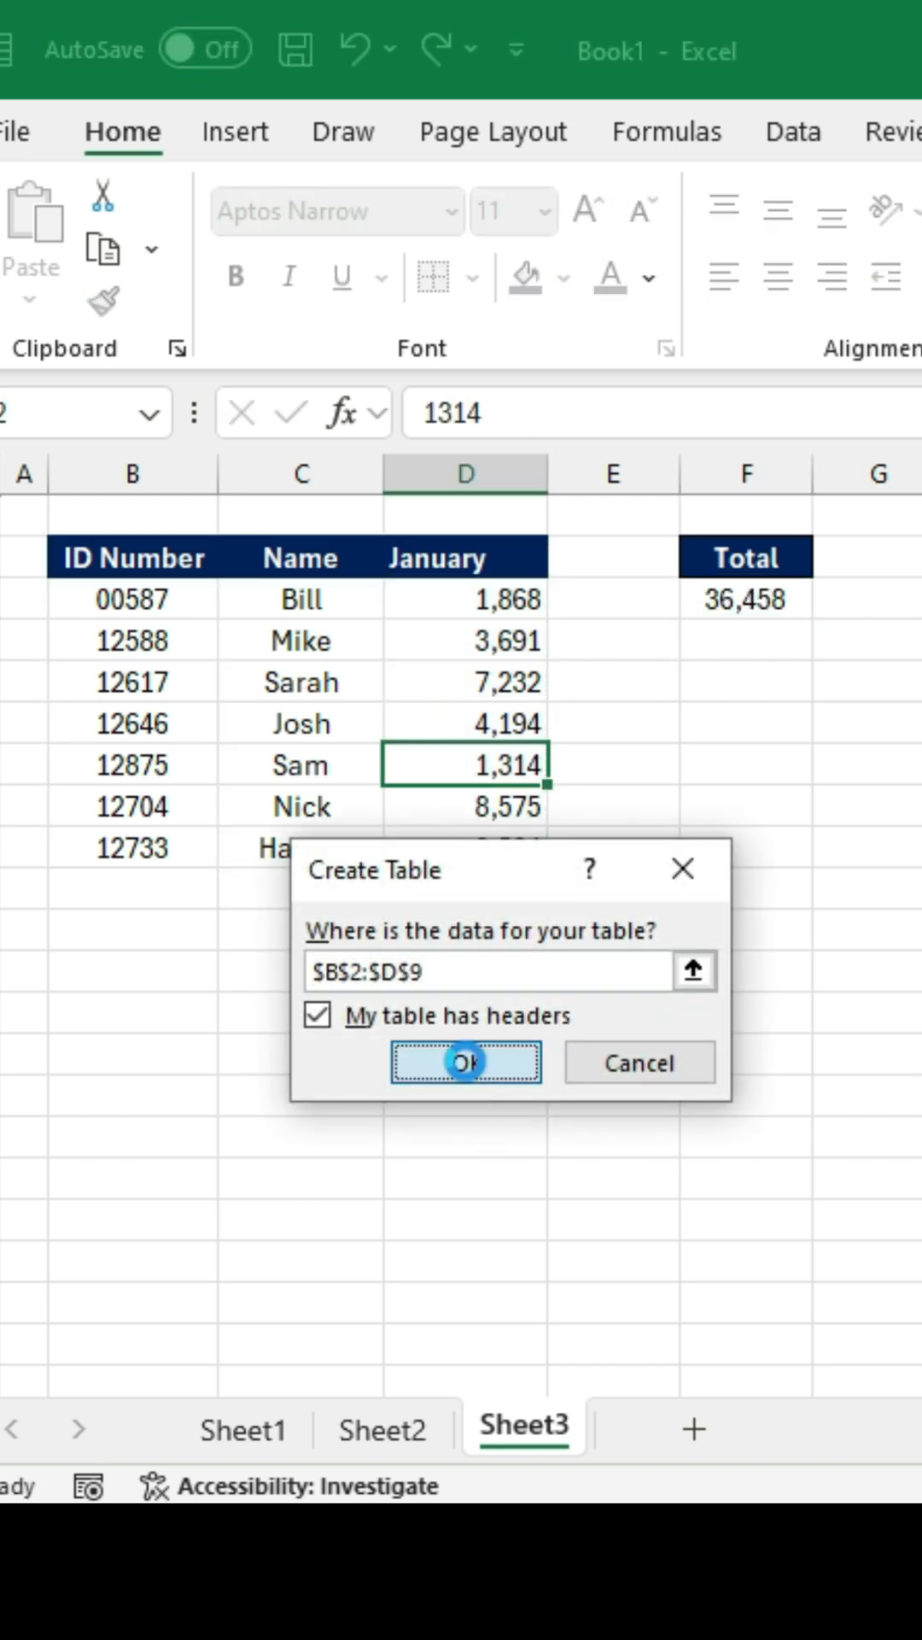
left_click(465, 1063)
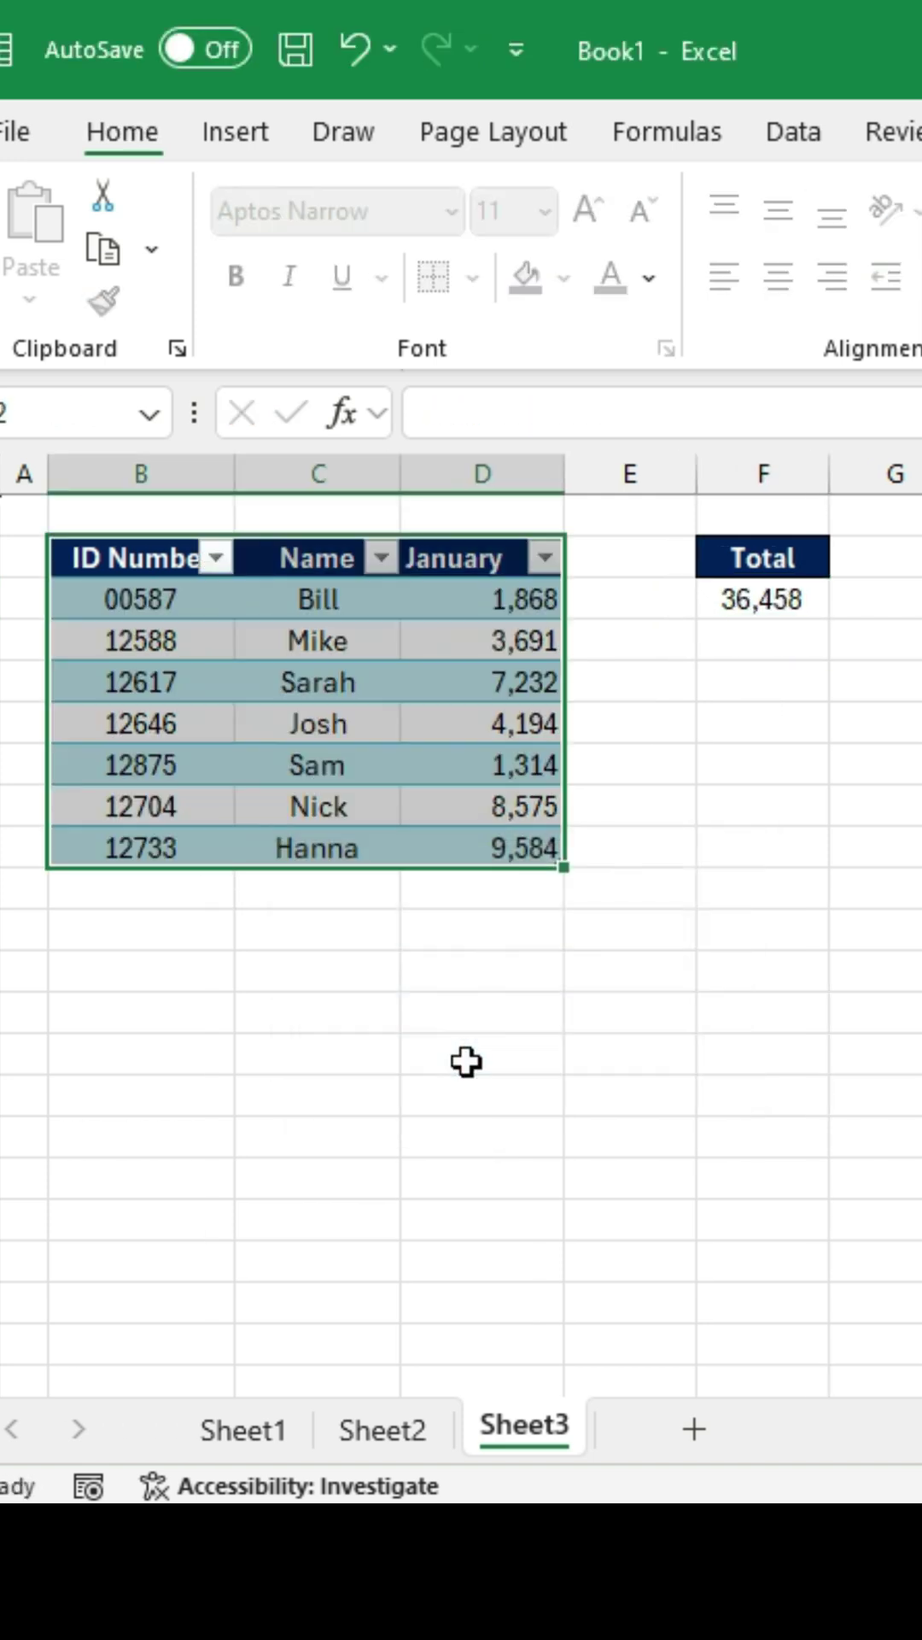
left_click(430, 786)
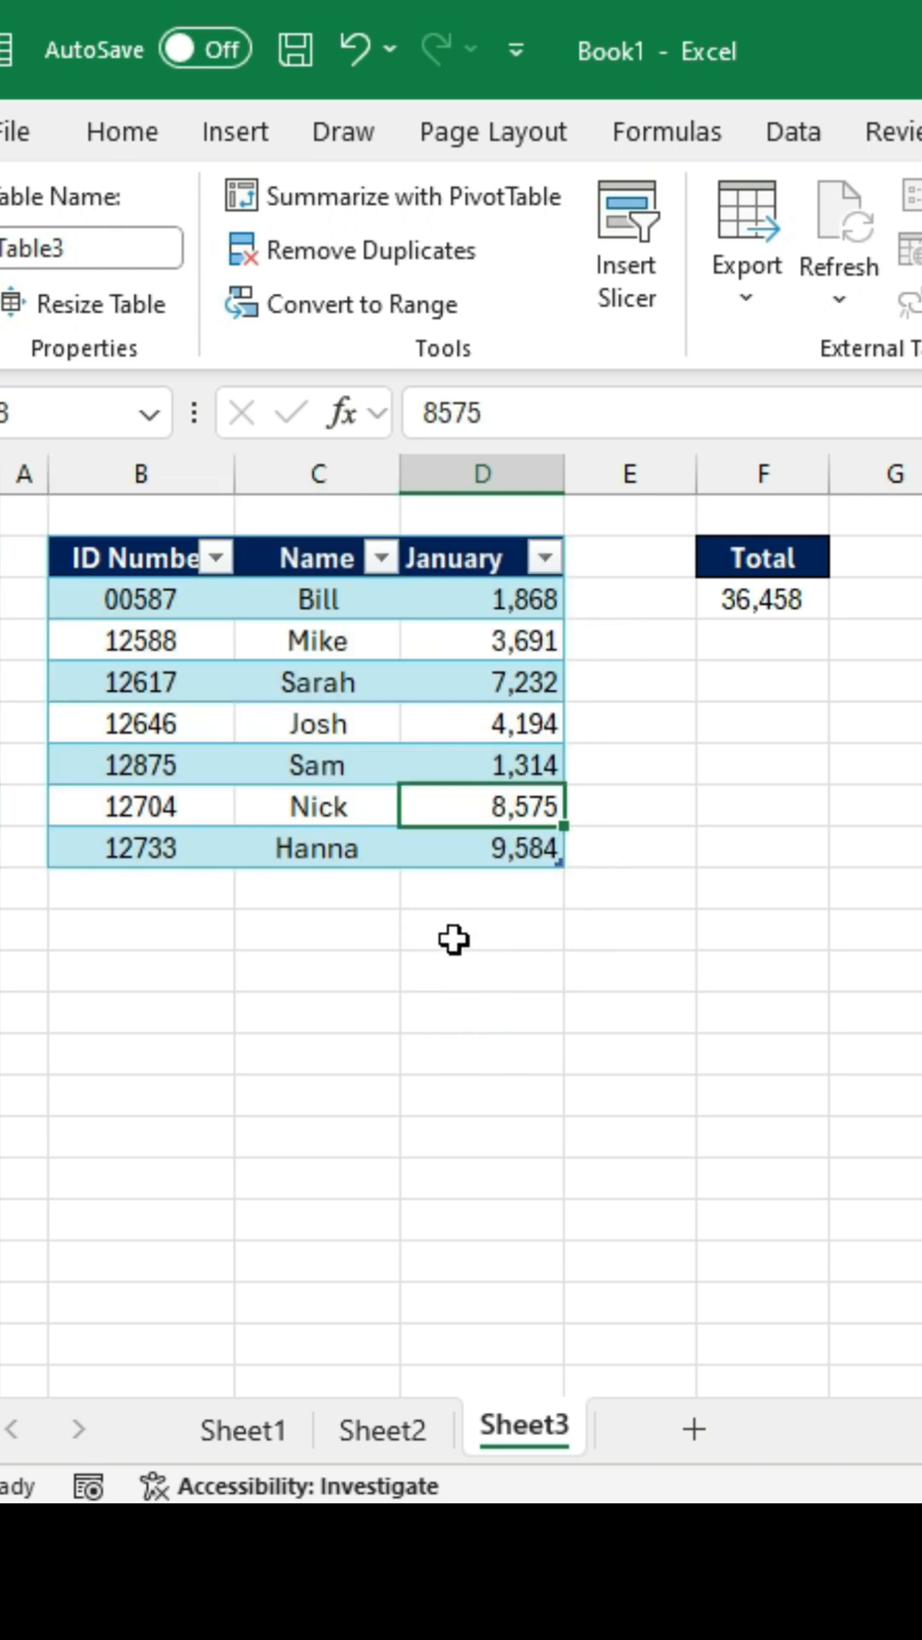
Test the table by entering 9,876 below the January column so it grows a row.
left_click(463, 897)
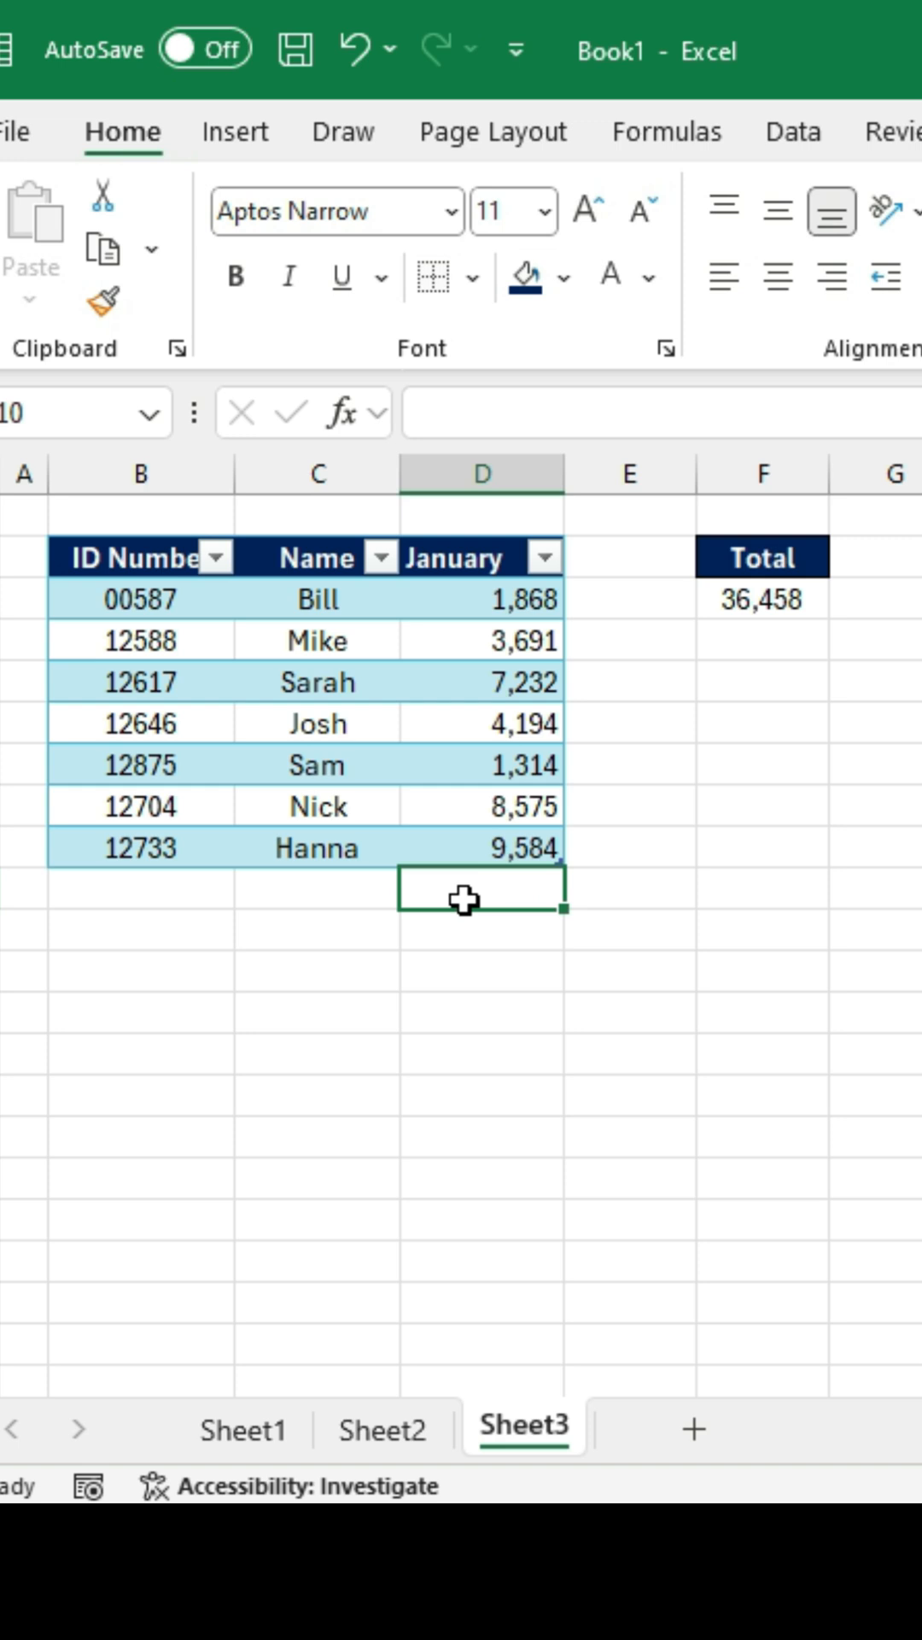
type("9876")
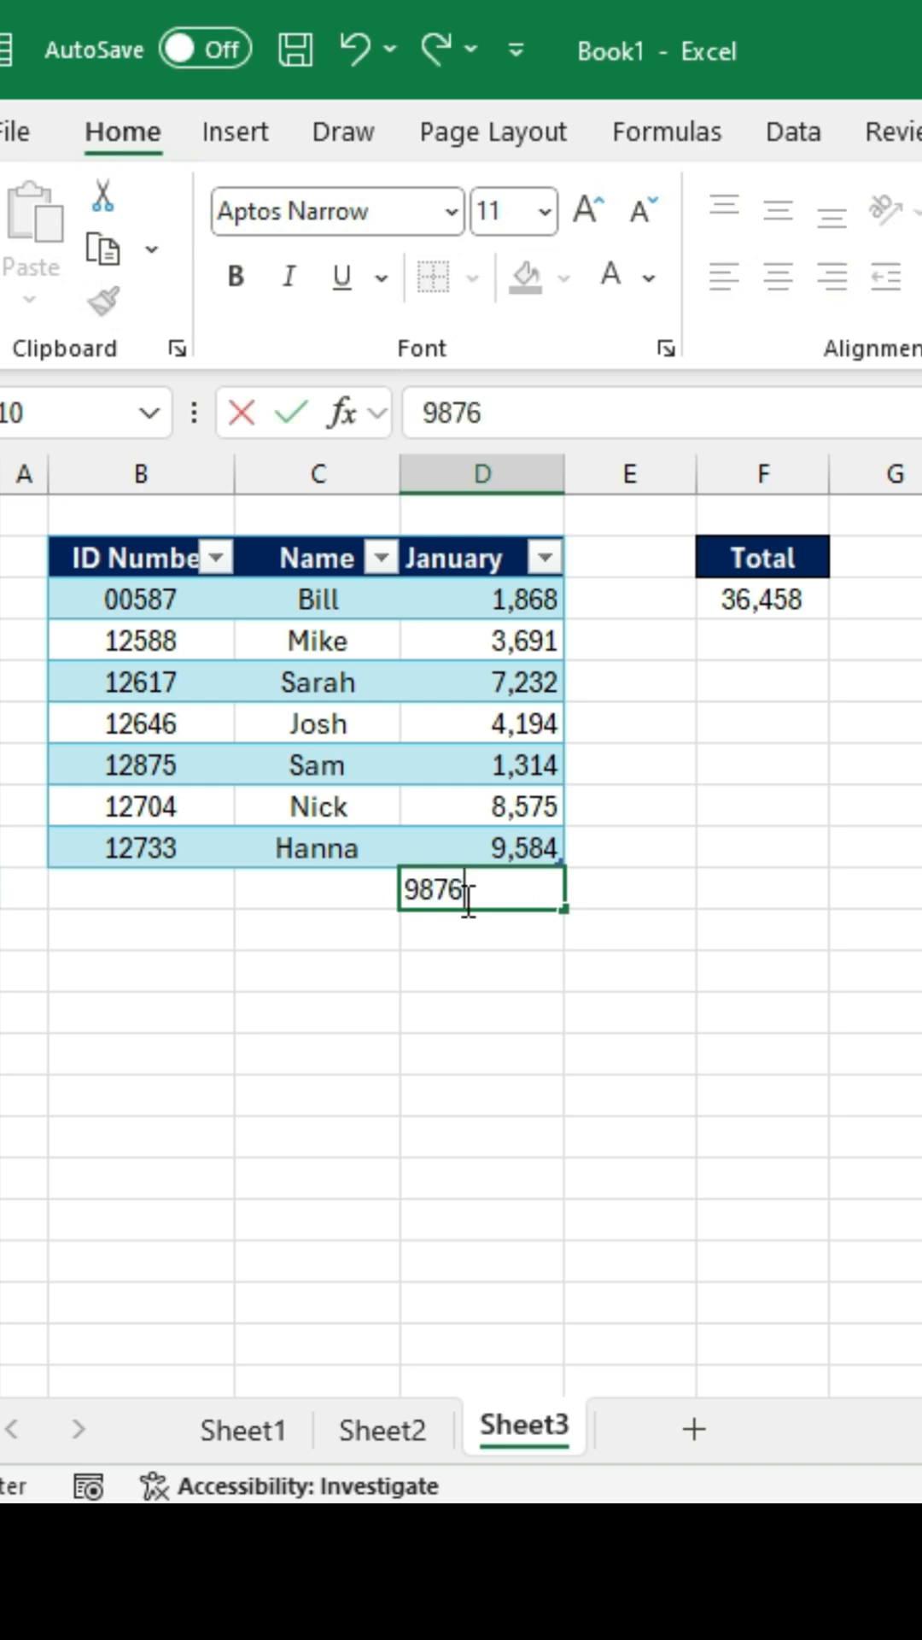
key("Return")
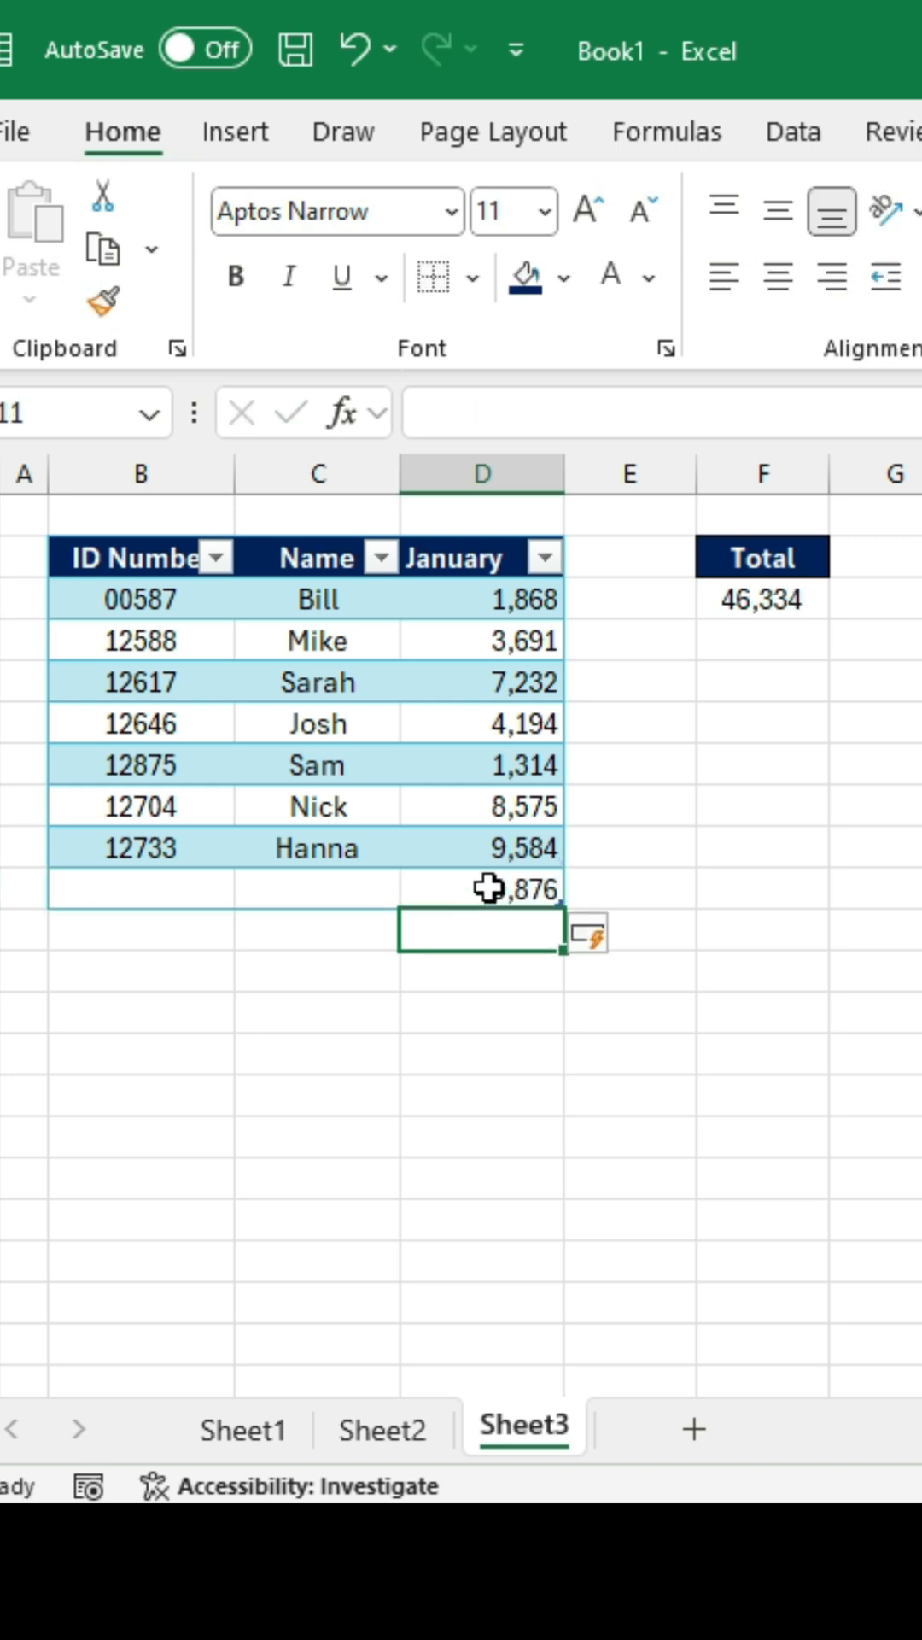
left_click(481, 889)
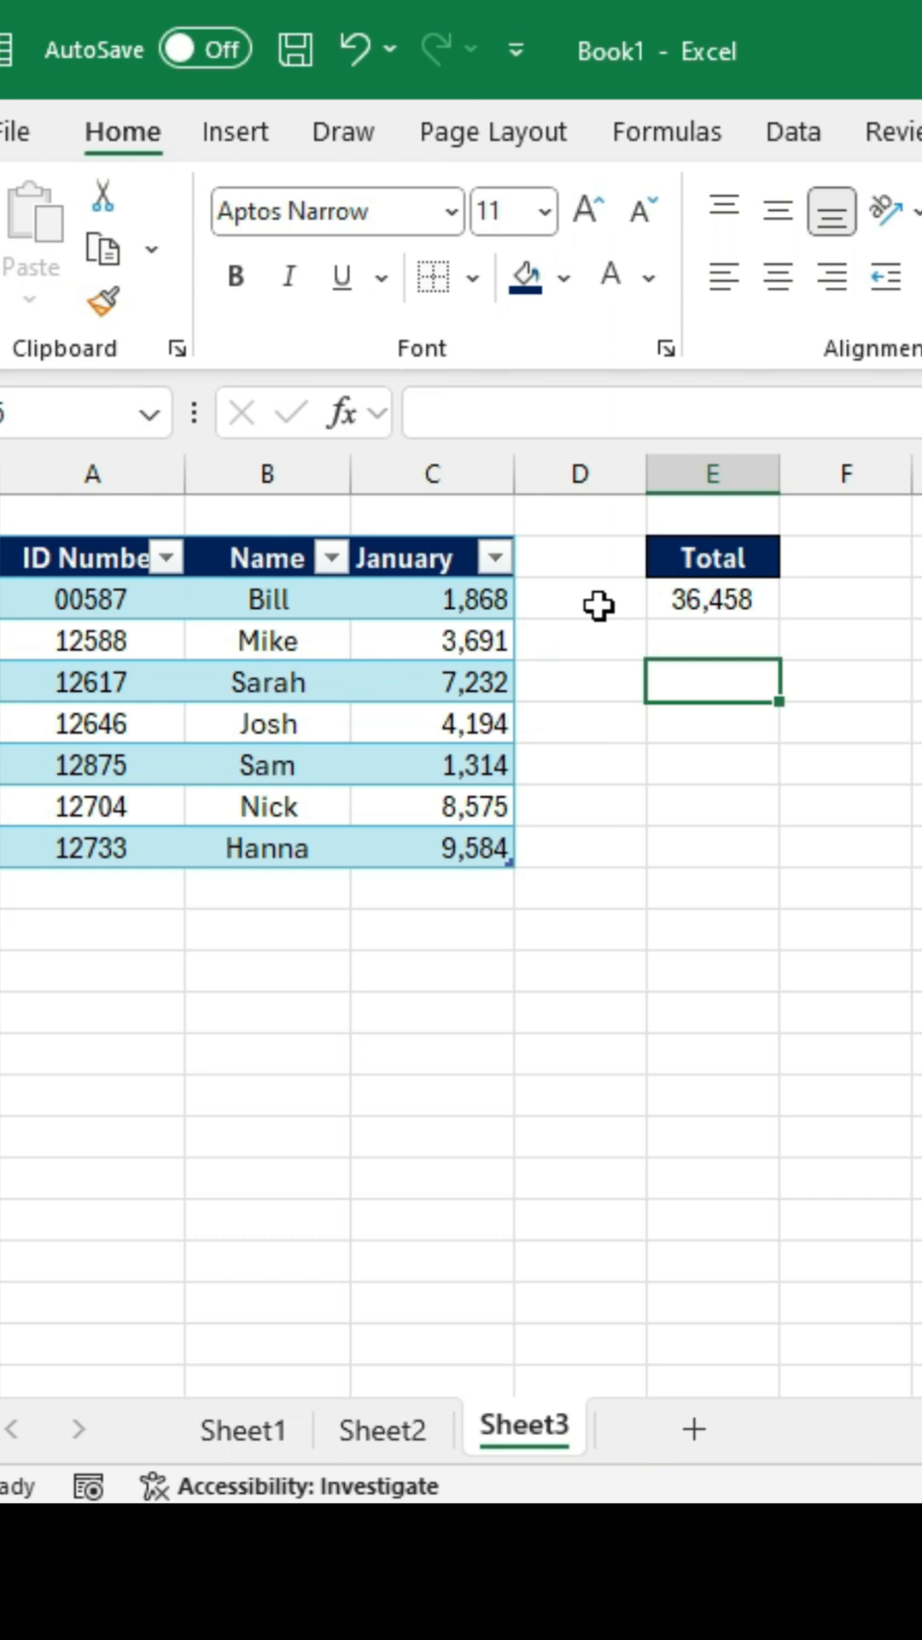
type("=a")
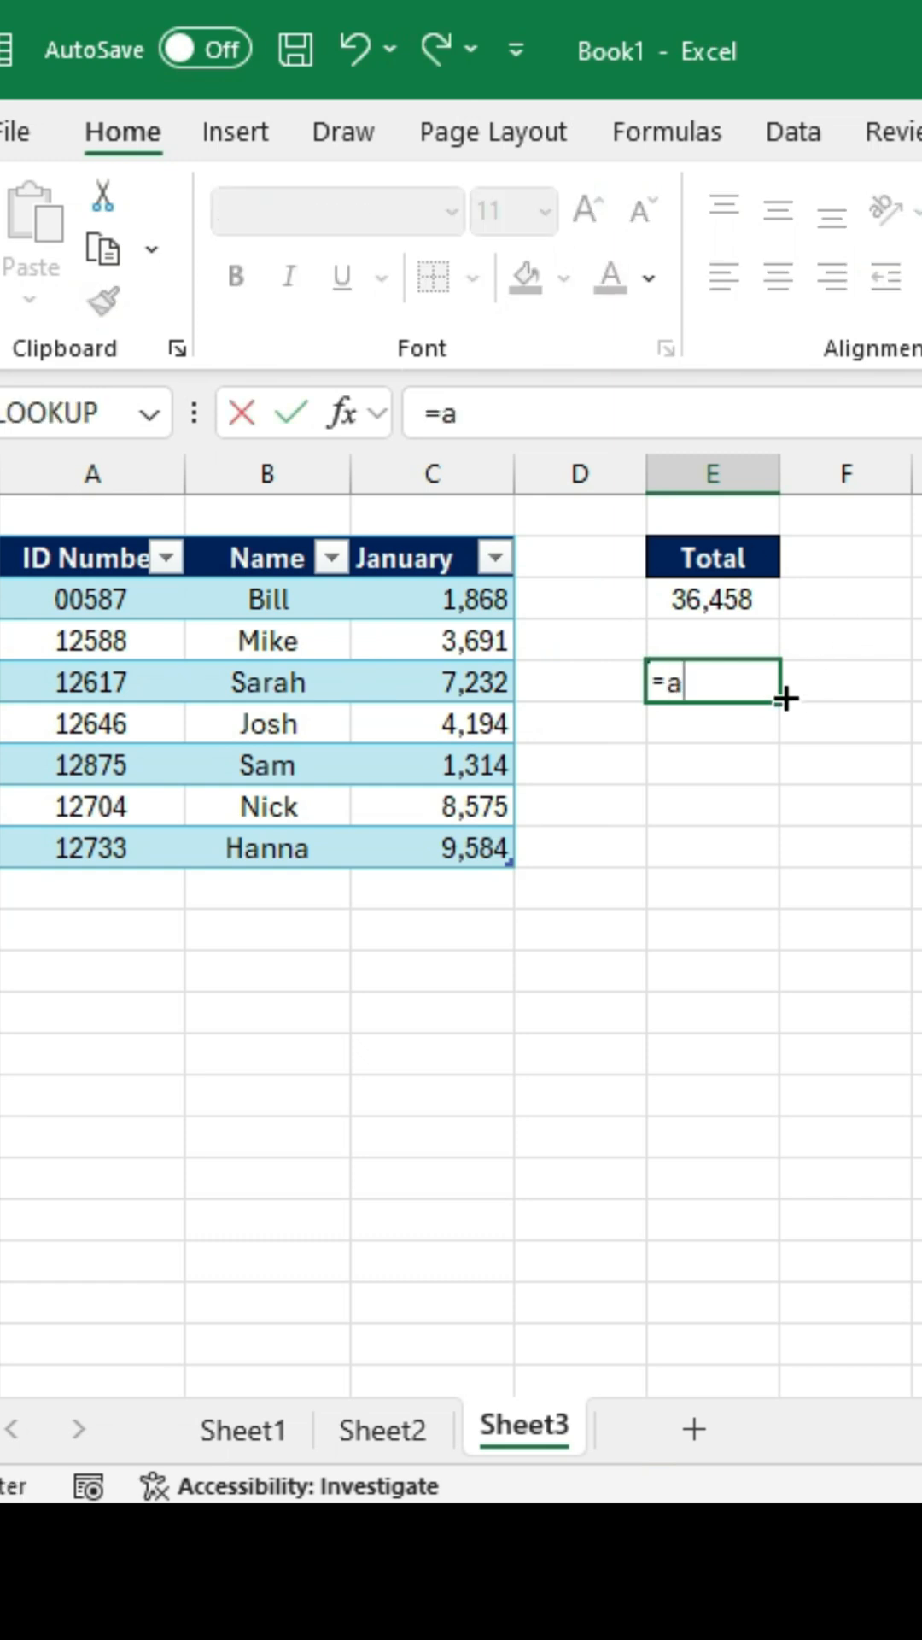
type("vera")
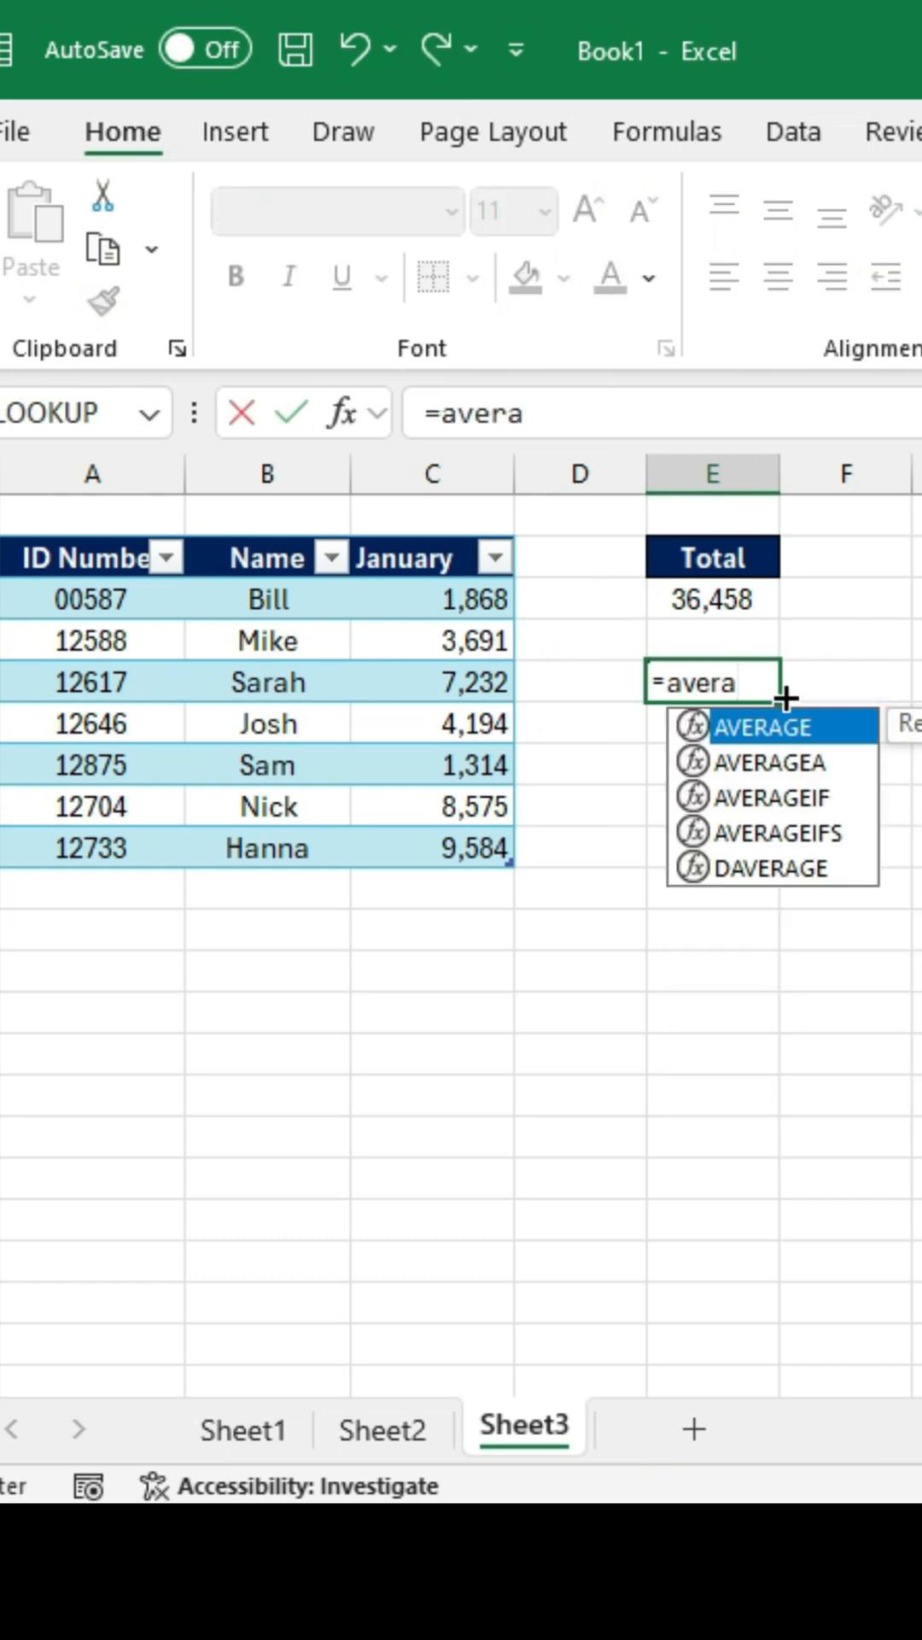
Enter an AVERAGE of the January values below the total, giving 5,208.
key("Tab")
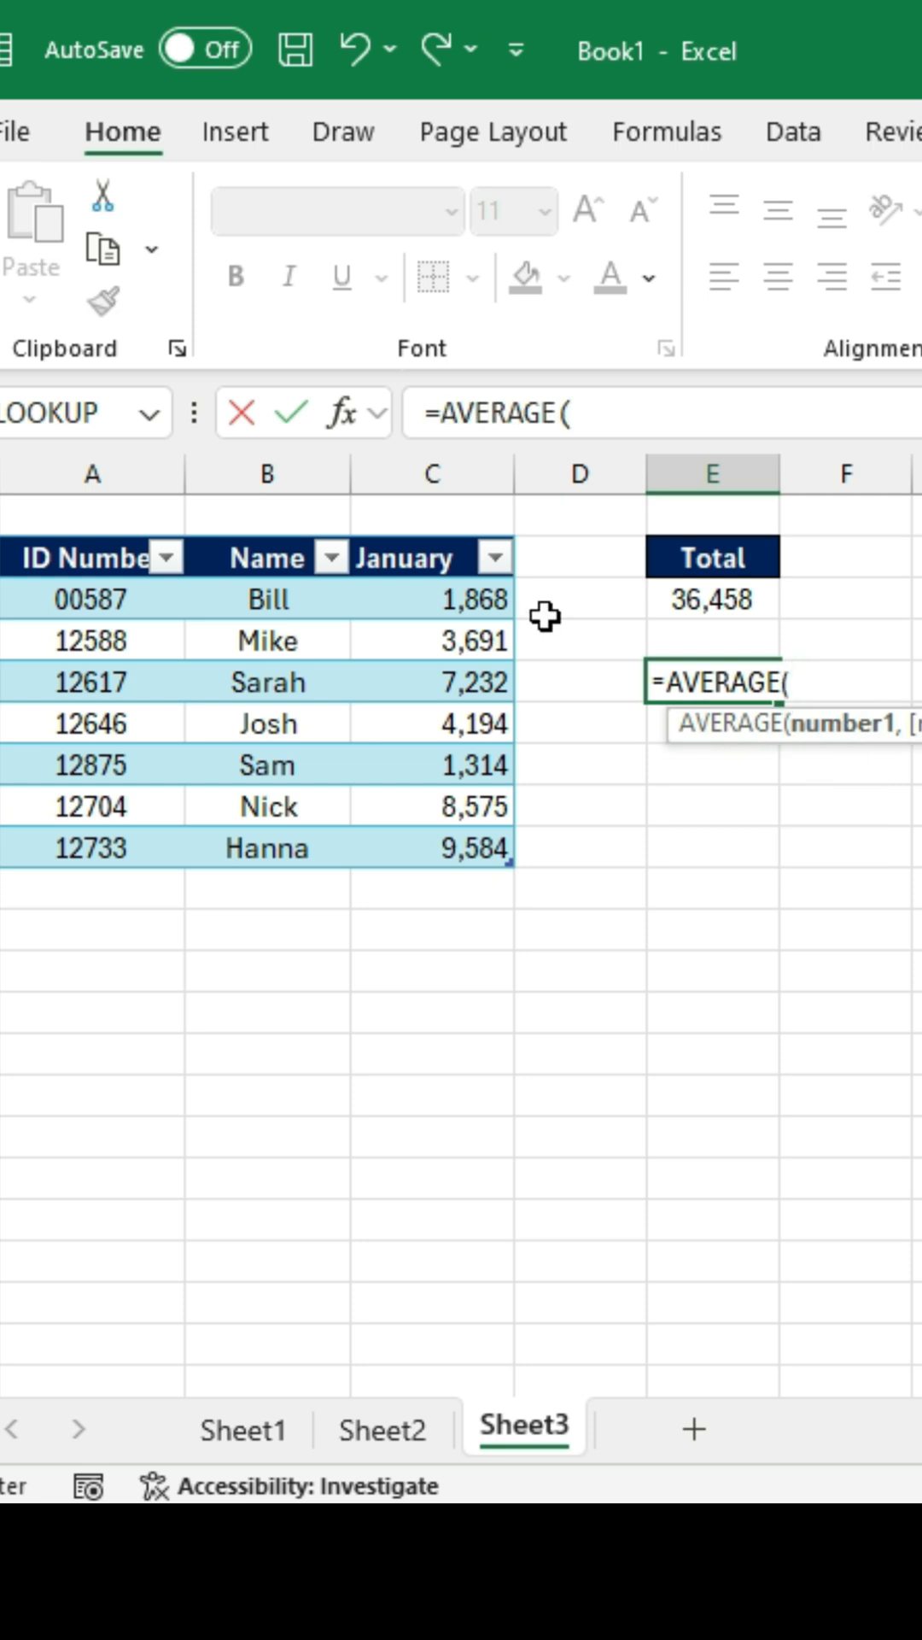
left_click_drag(423, 600, 448, 852)
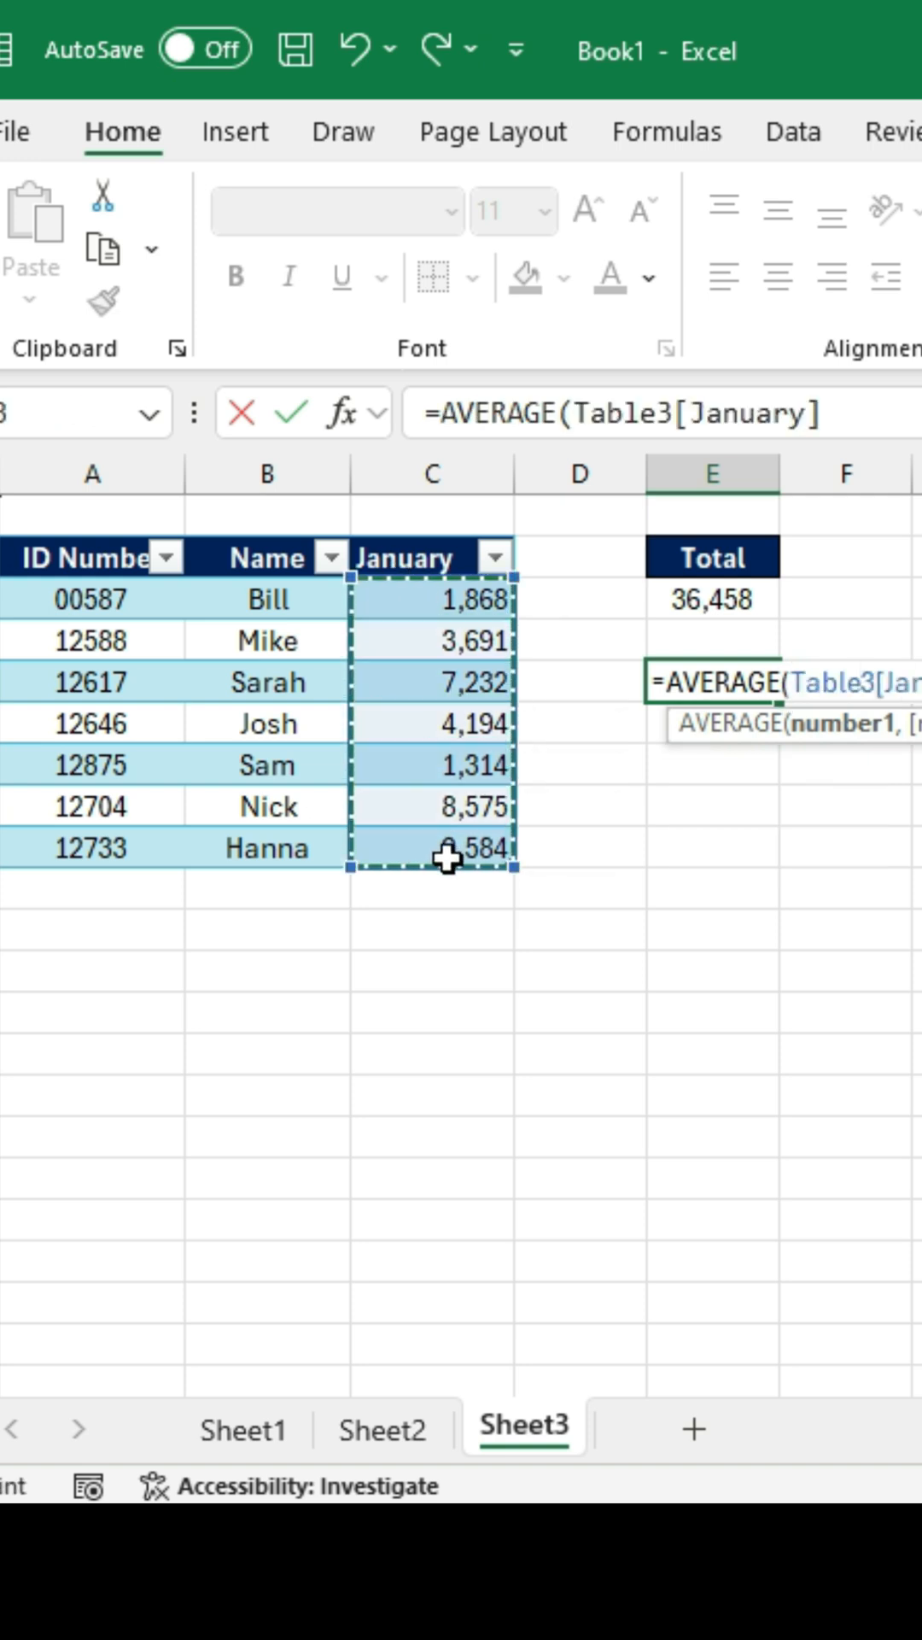
type(")")
key("Return")
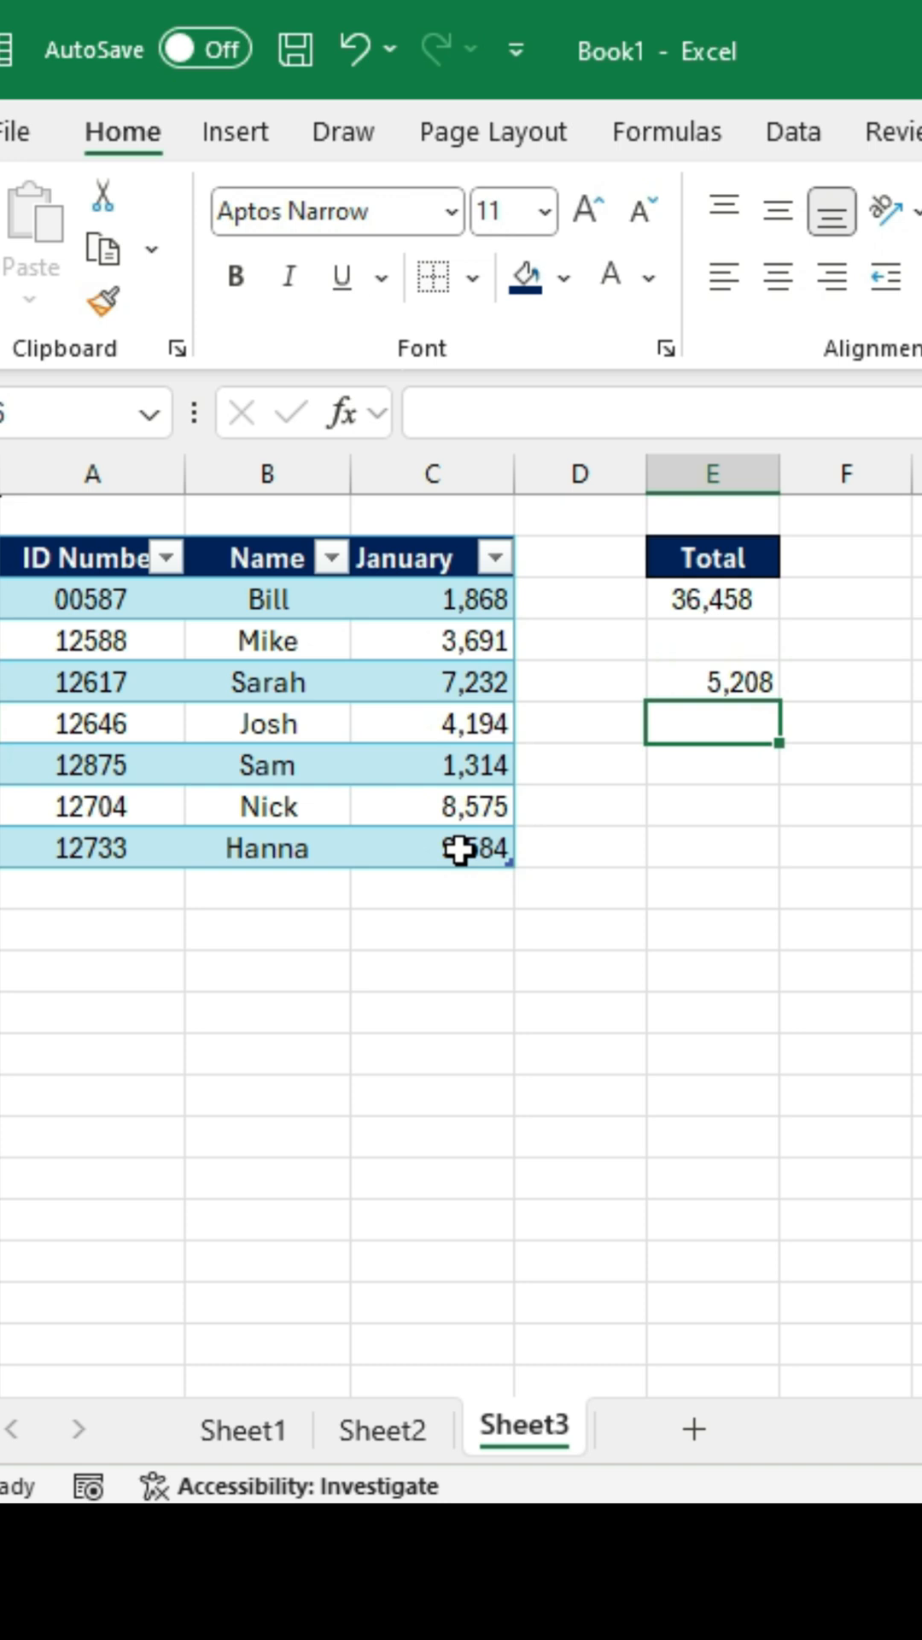
Compare the average's table-column references with the total's SUM formula.
left_click(718, 683)
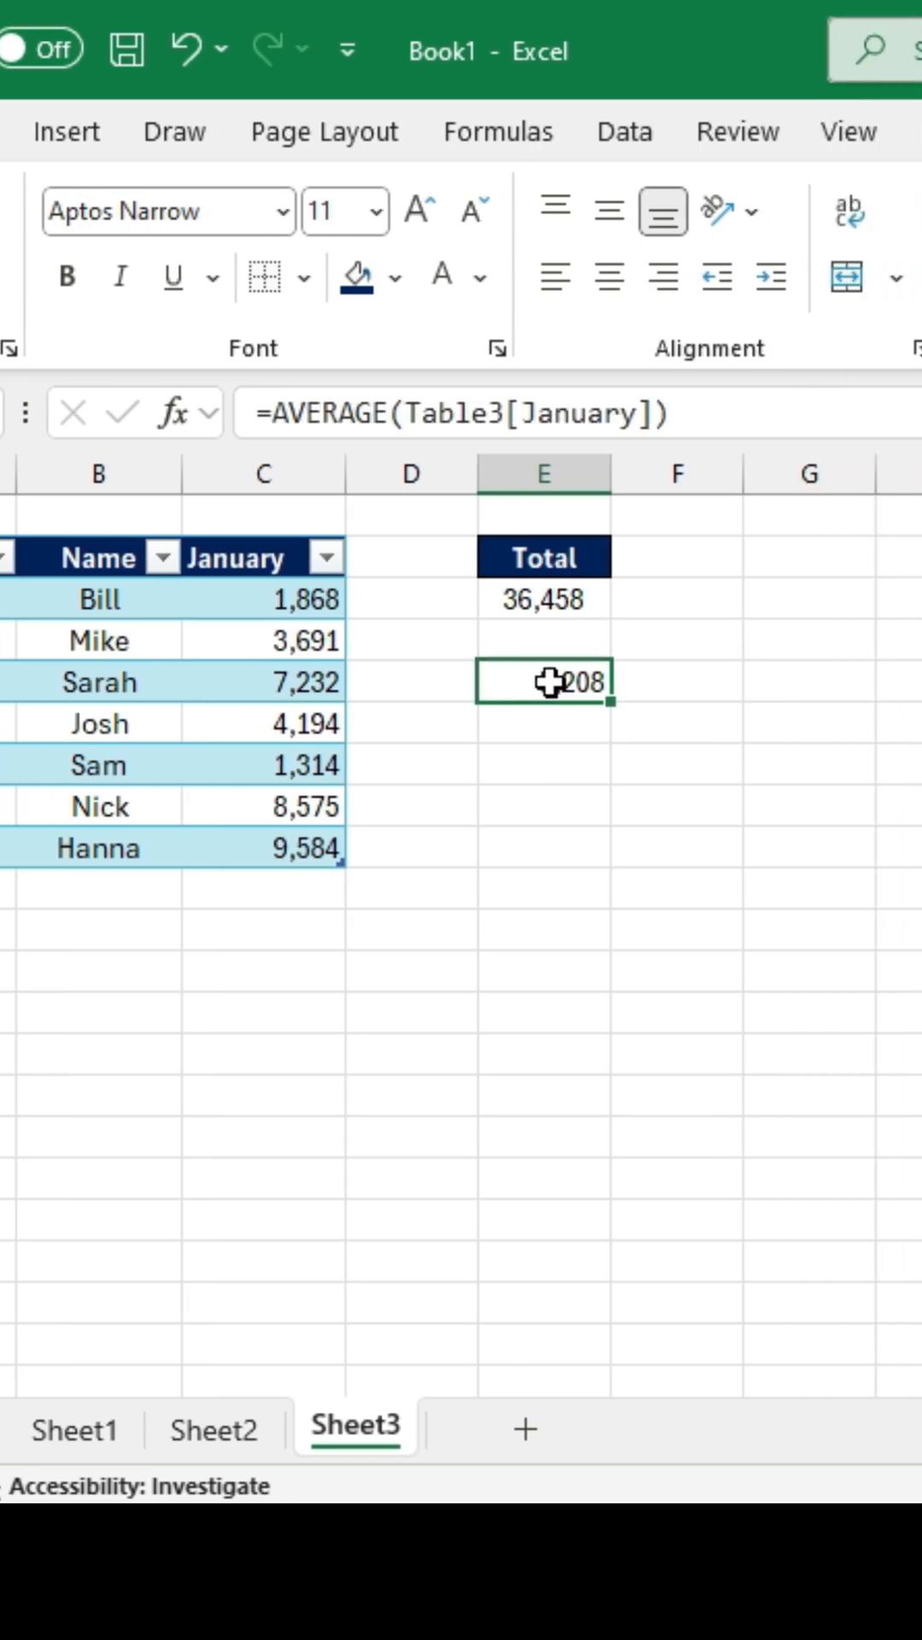
double_click(548, 682)
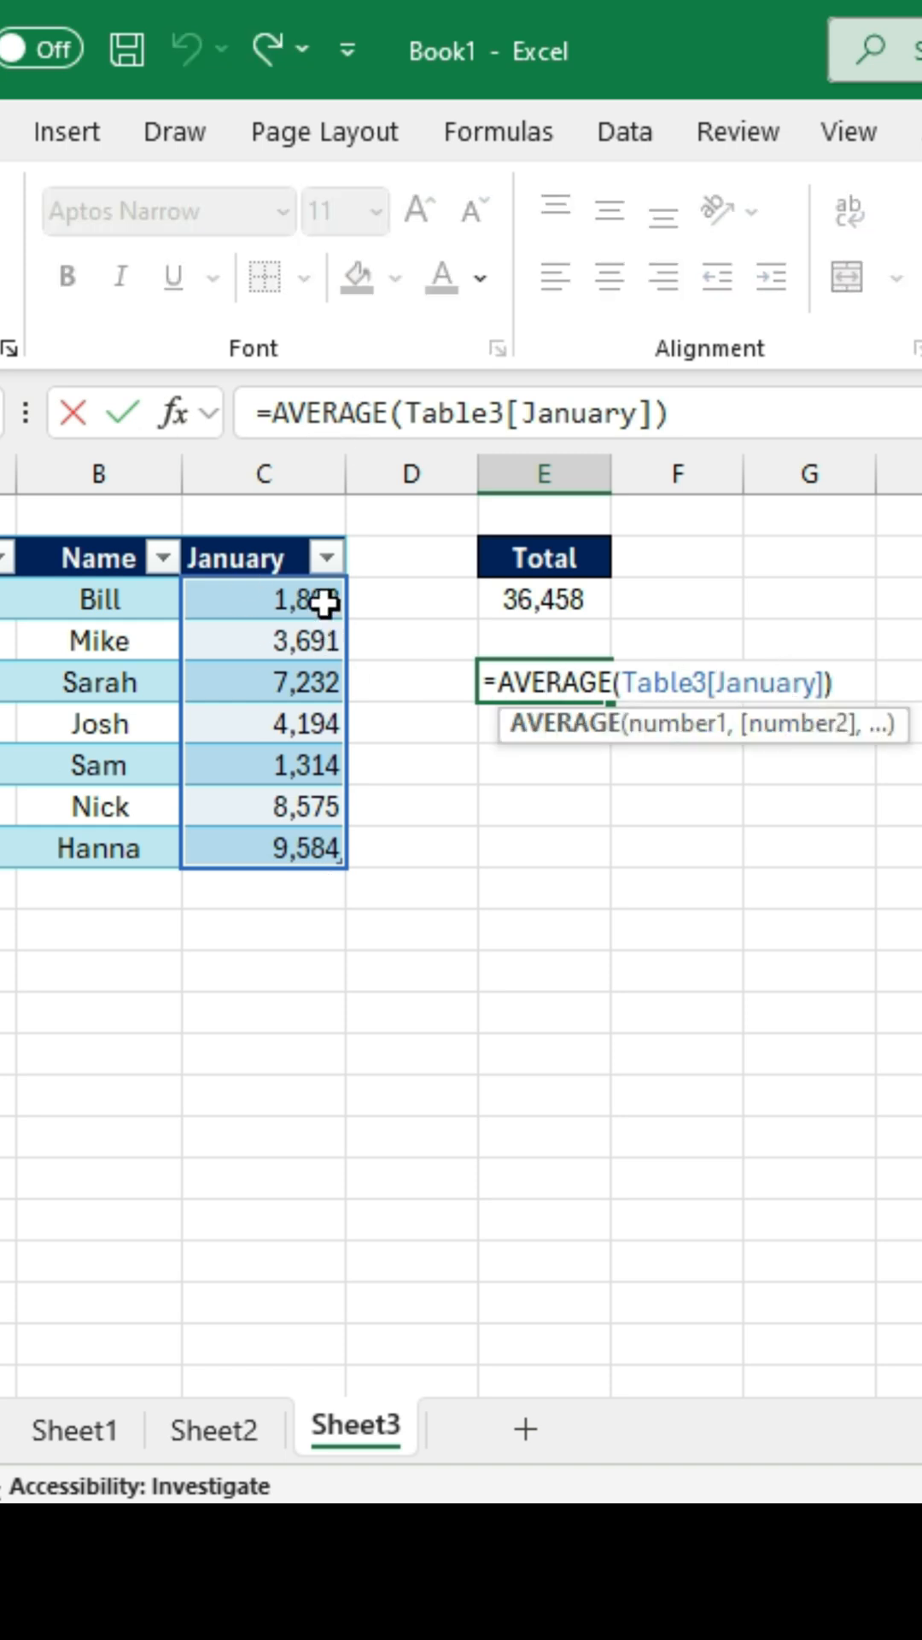
double_click(585, 596)
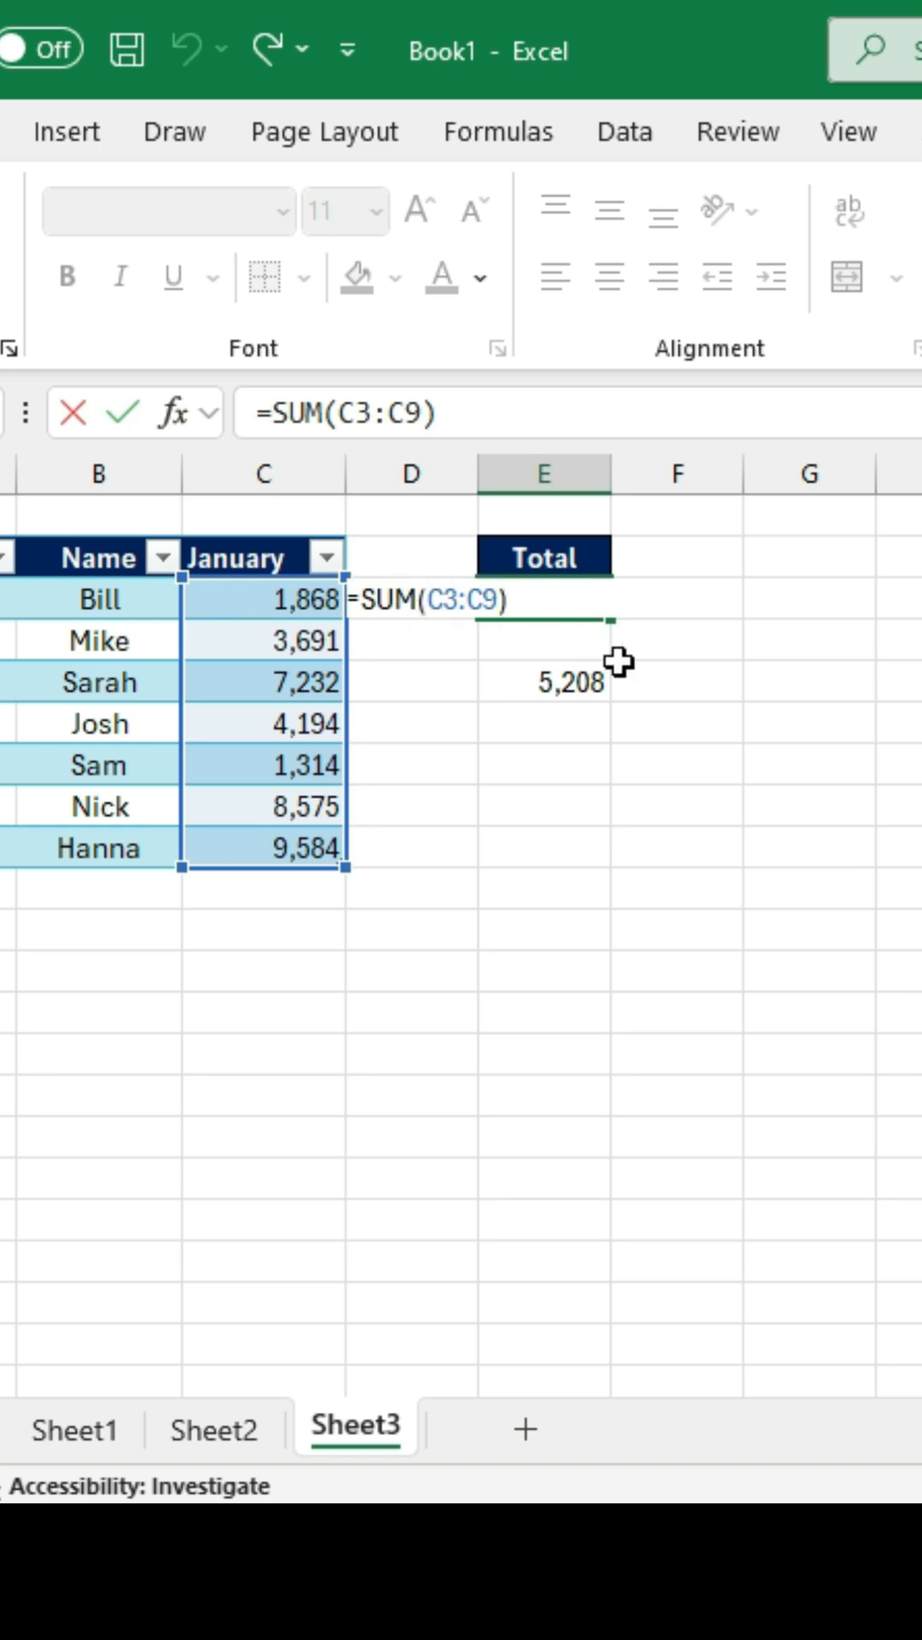
left_click(603, 682)
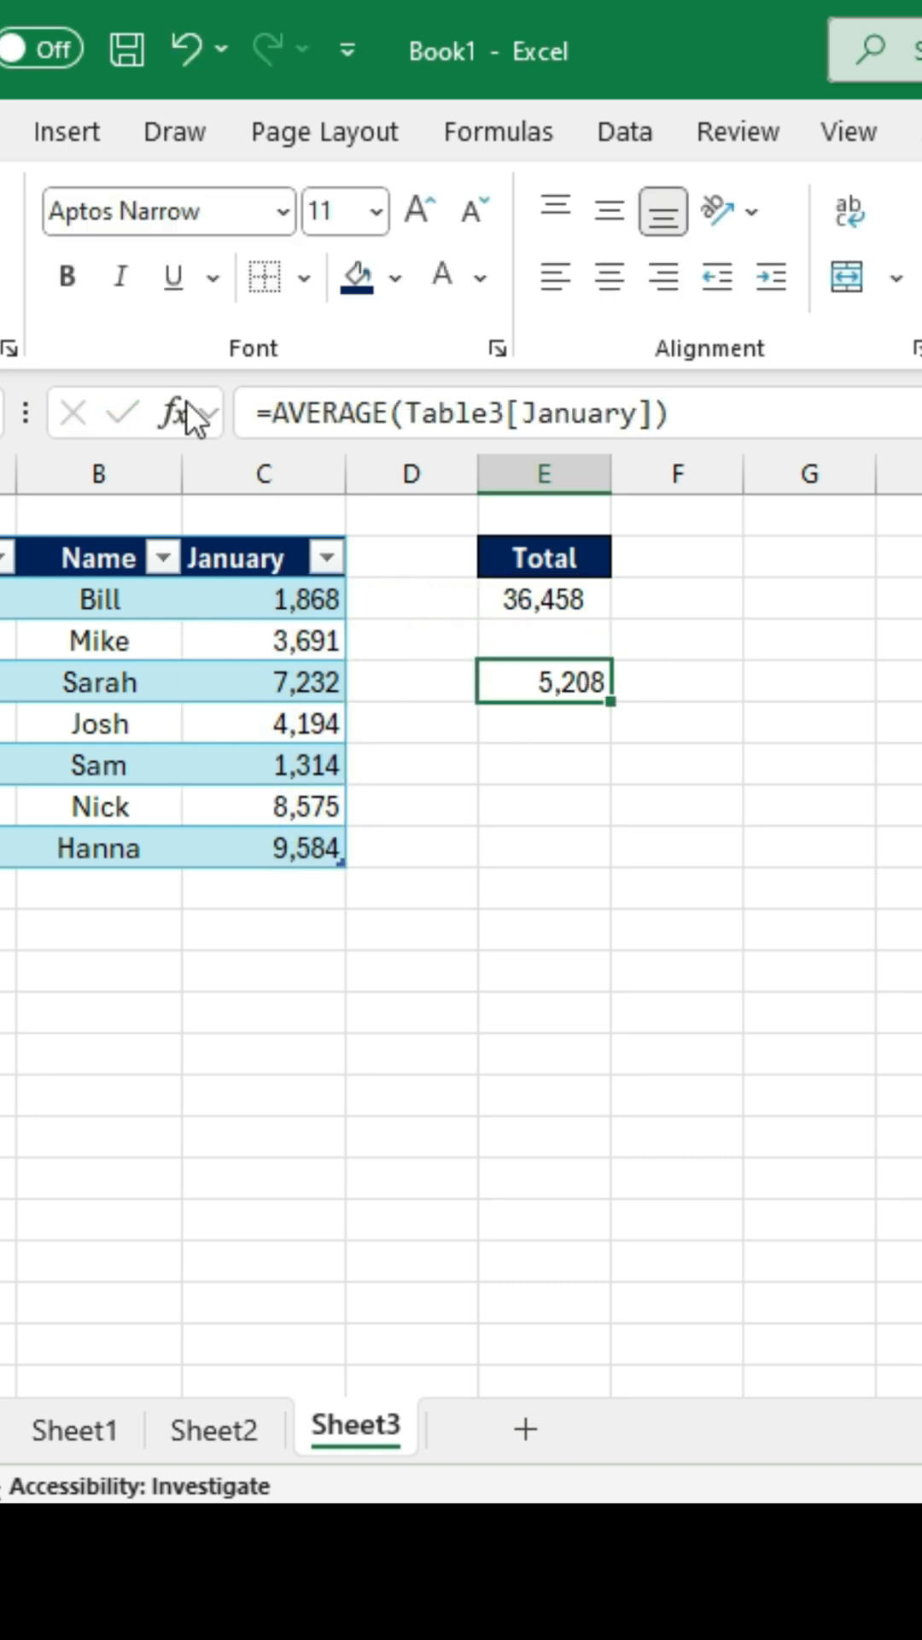
double_click(565, 682)
left_click(572, 597)
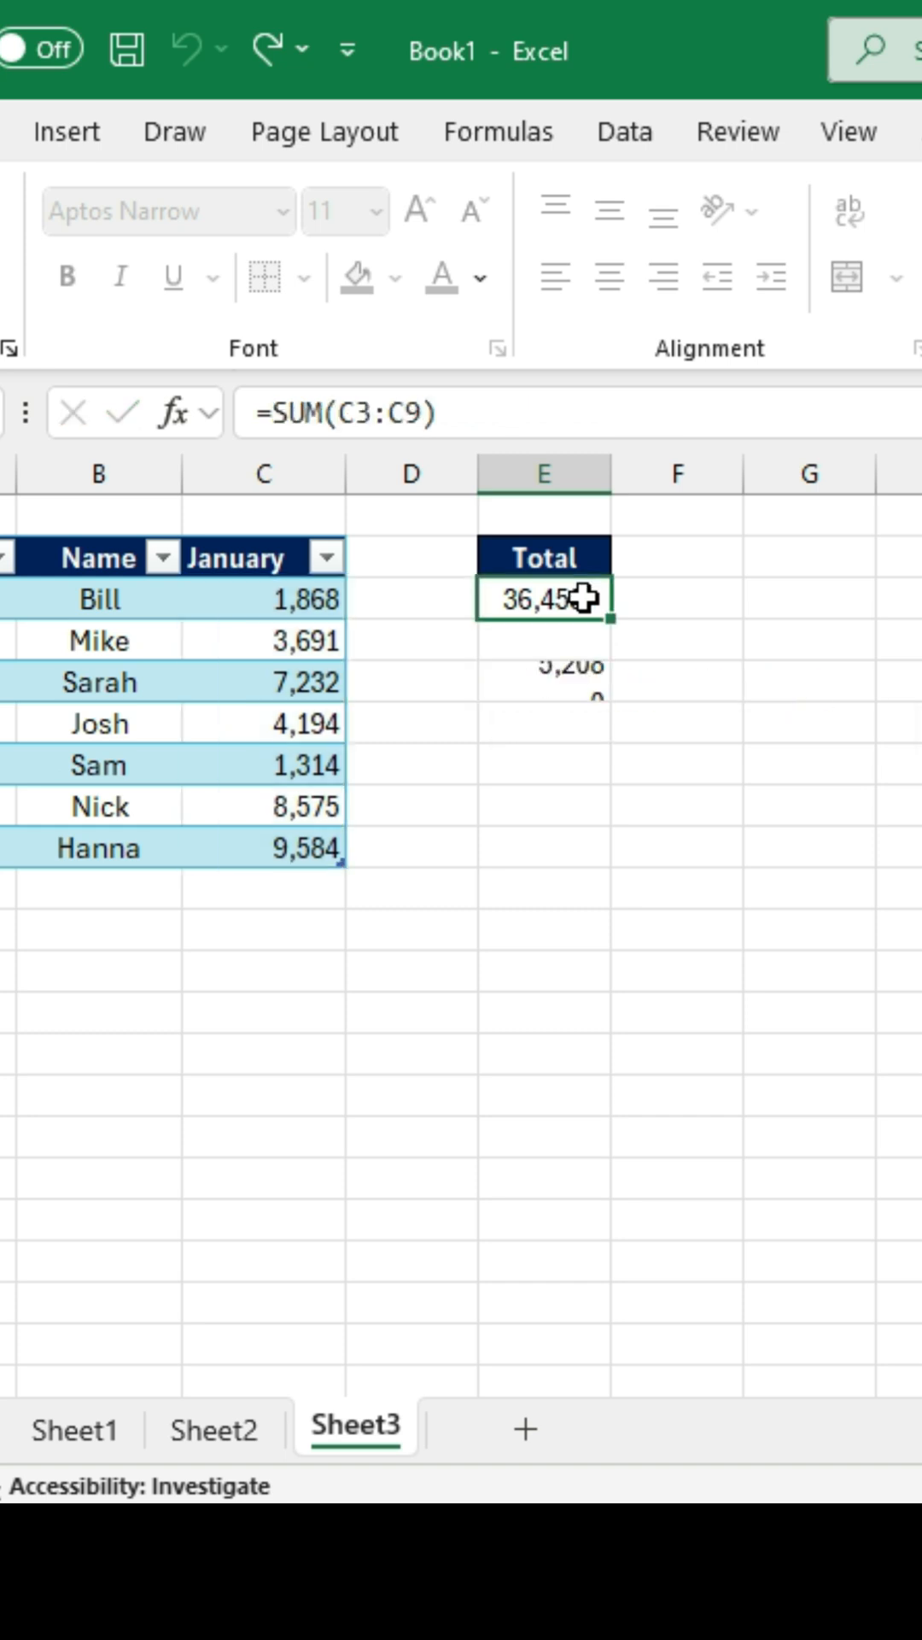
double_click(583, 599)
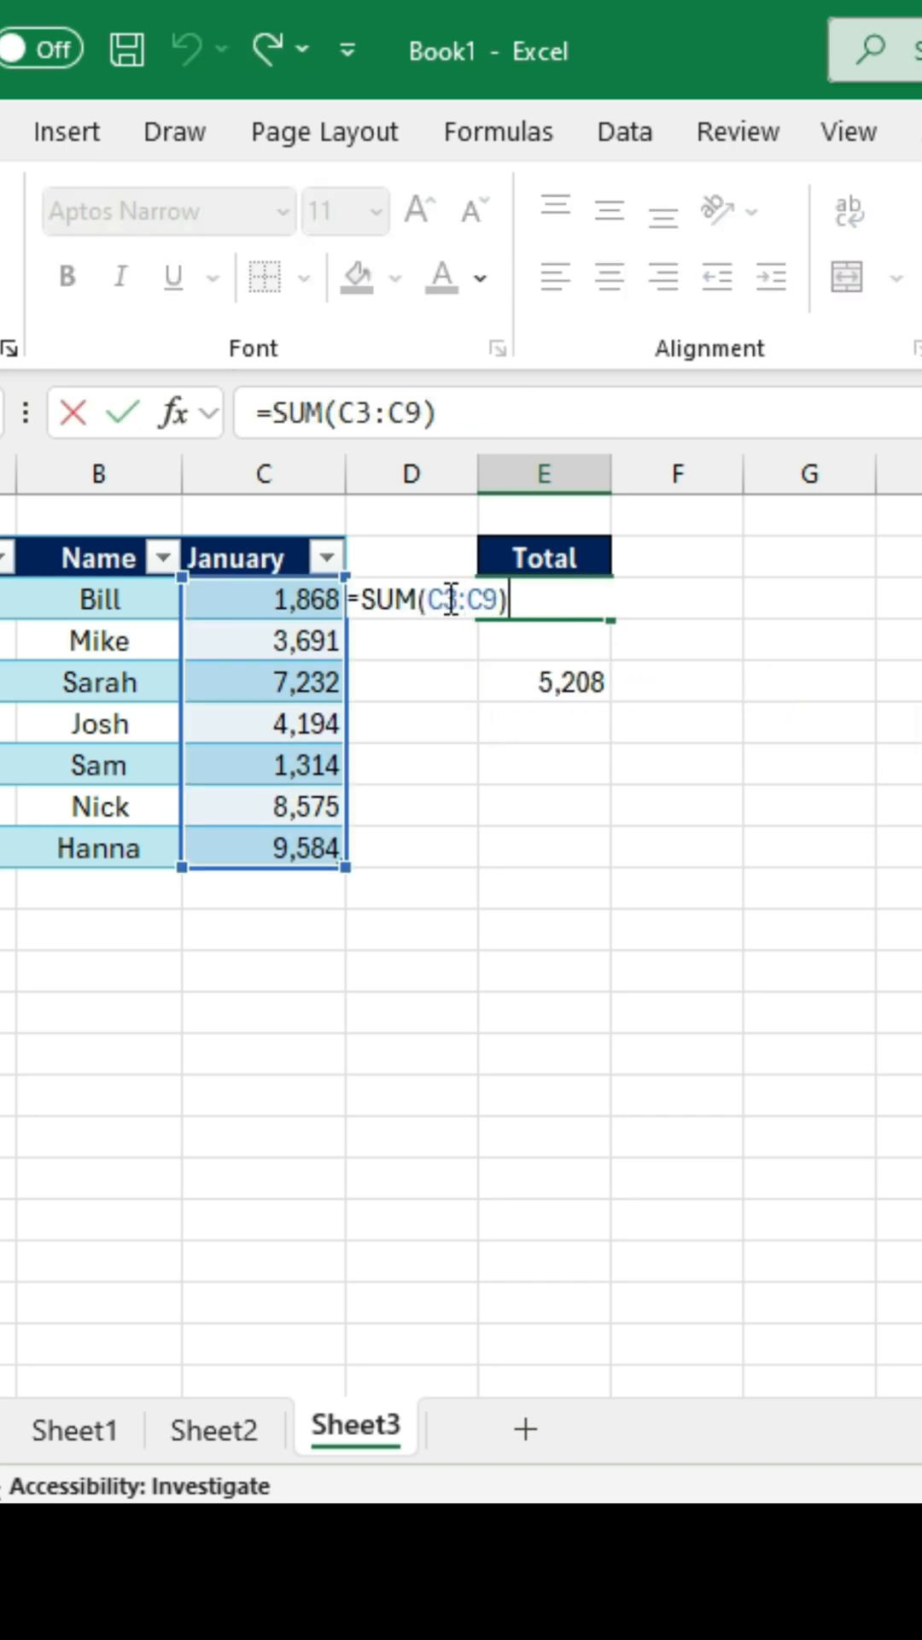
left_click(547, 682)
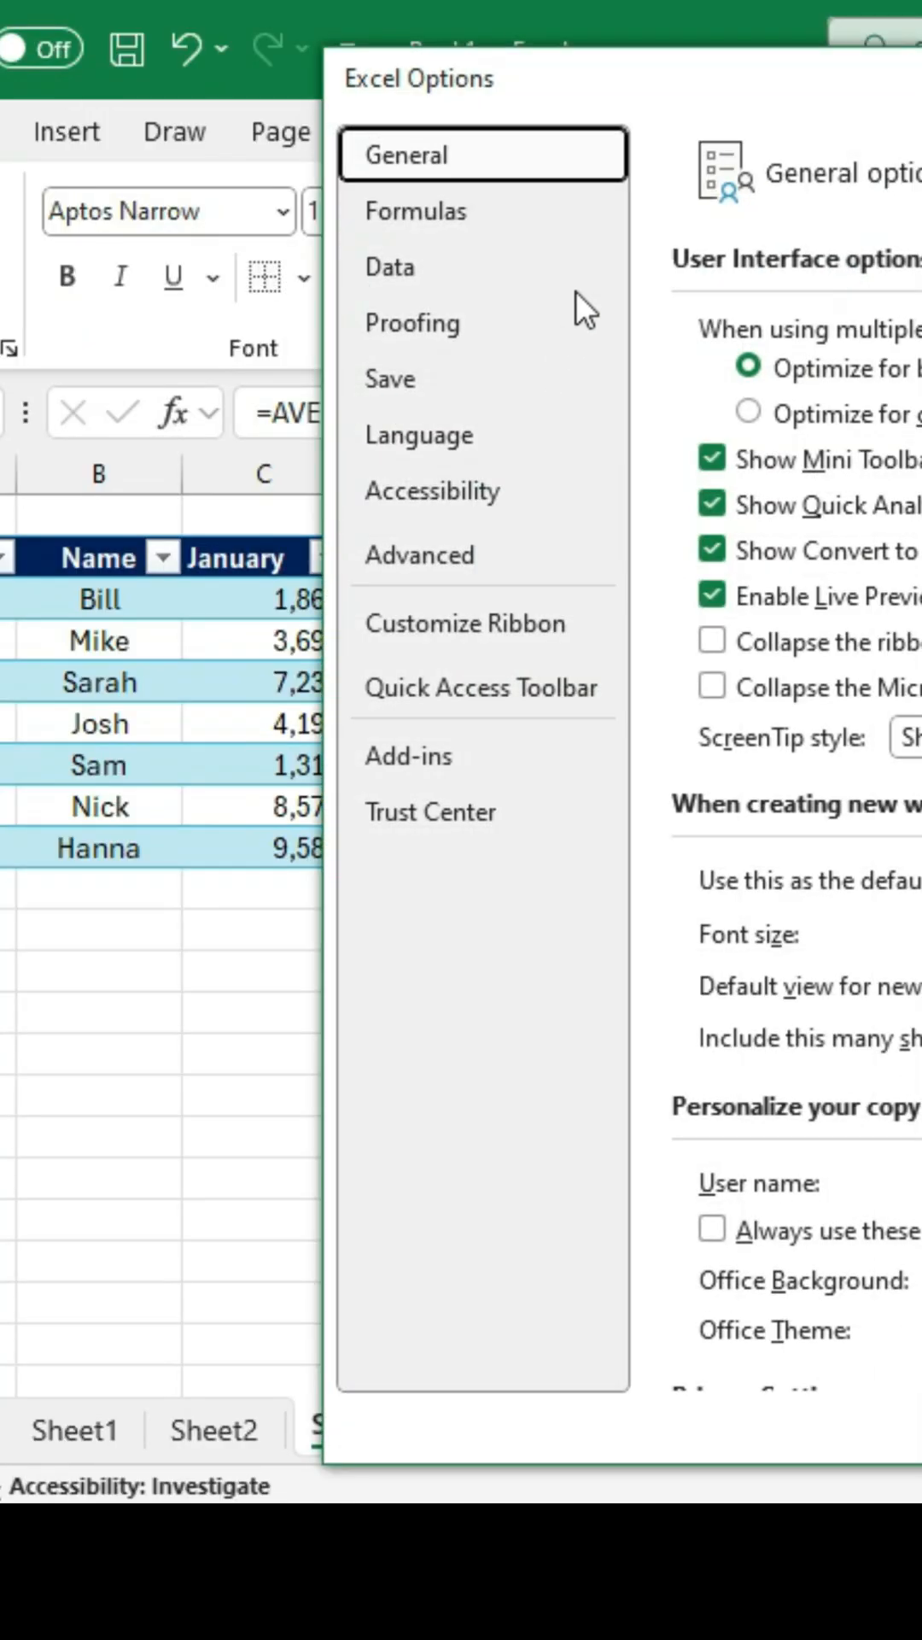
Turn off 'Use table names in formulas' under the Formulas options.
left_click(465, 211)
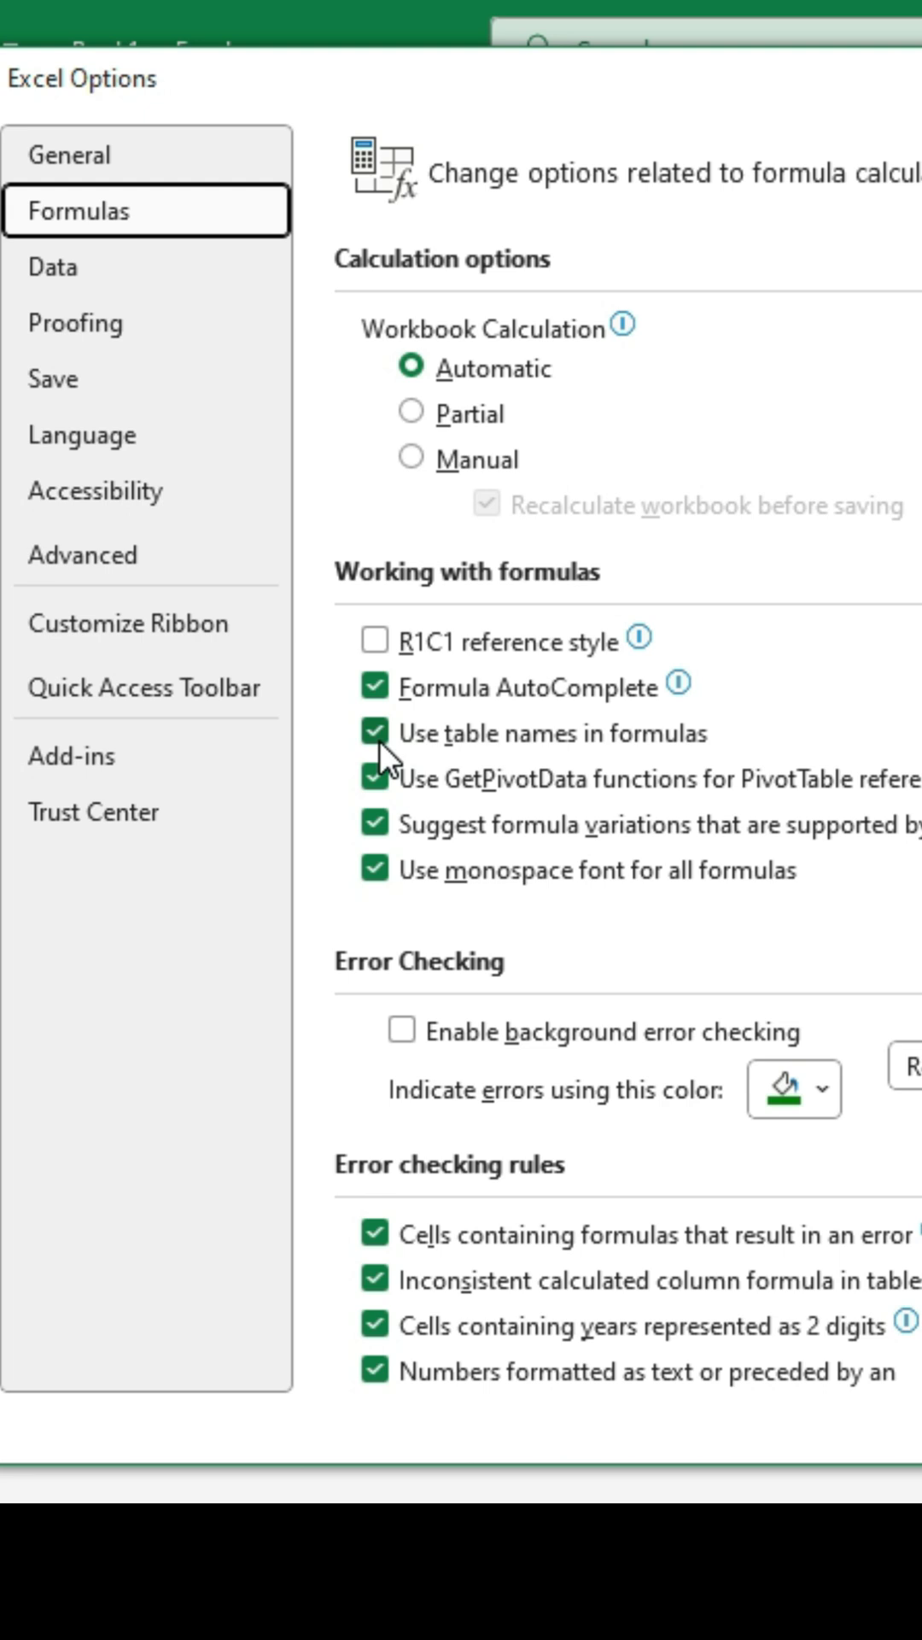
left_click(375, 734)
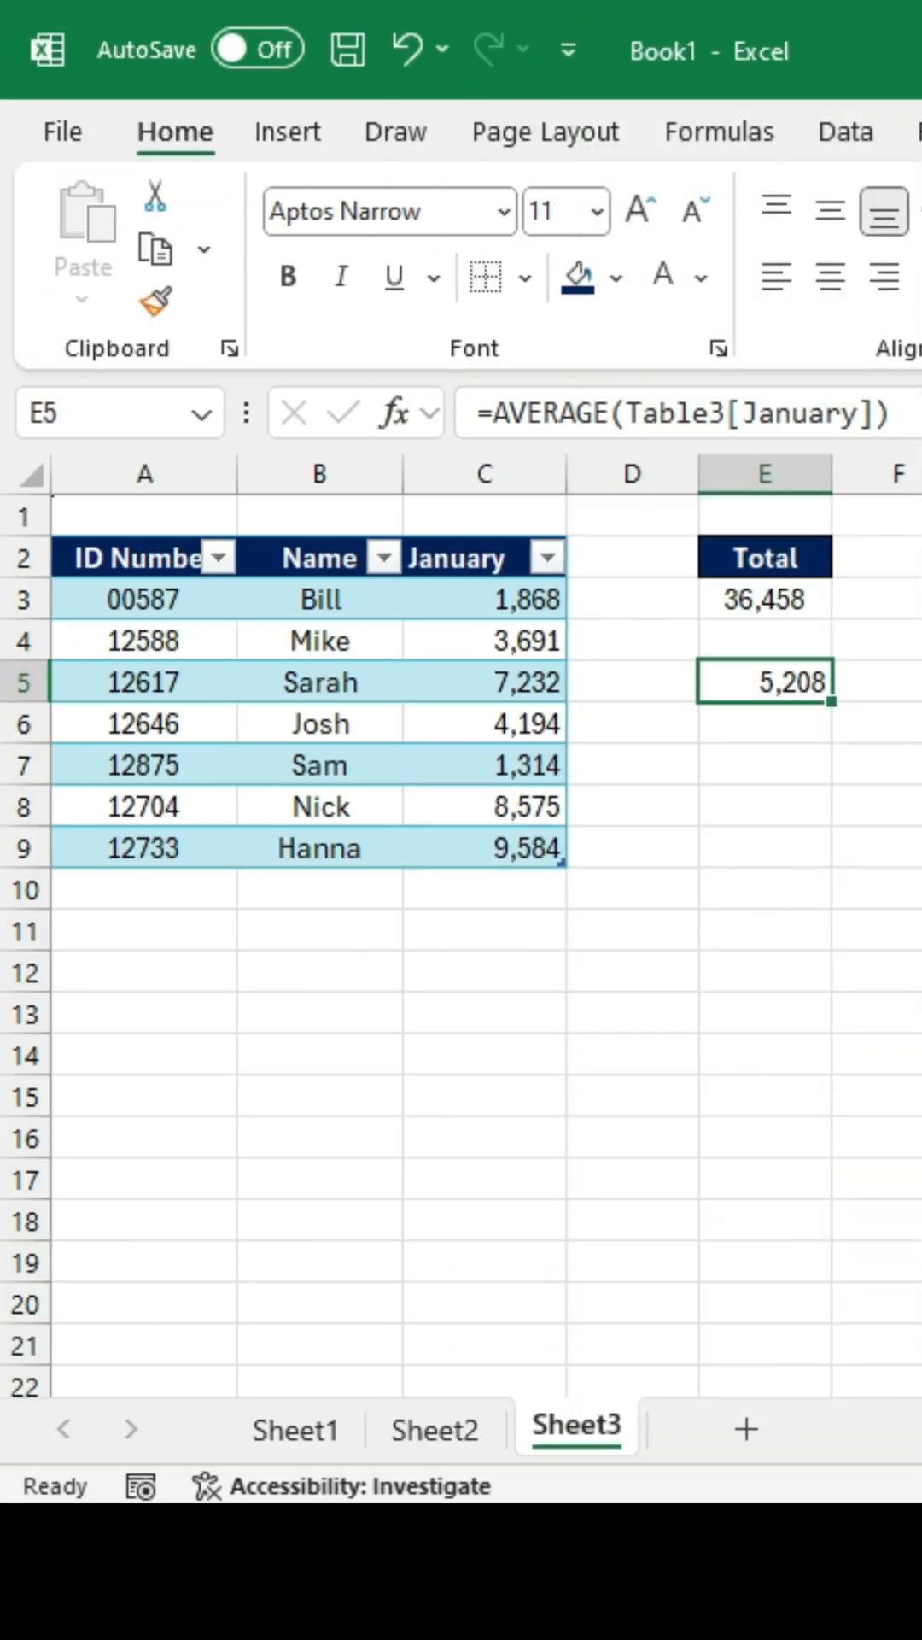
Rewrite E5 as =AVERAGE(C3:C9) with plain cell addresses, still giving 5,208.
double_click(800, 688)
key("Escape")
type("=")
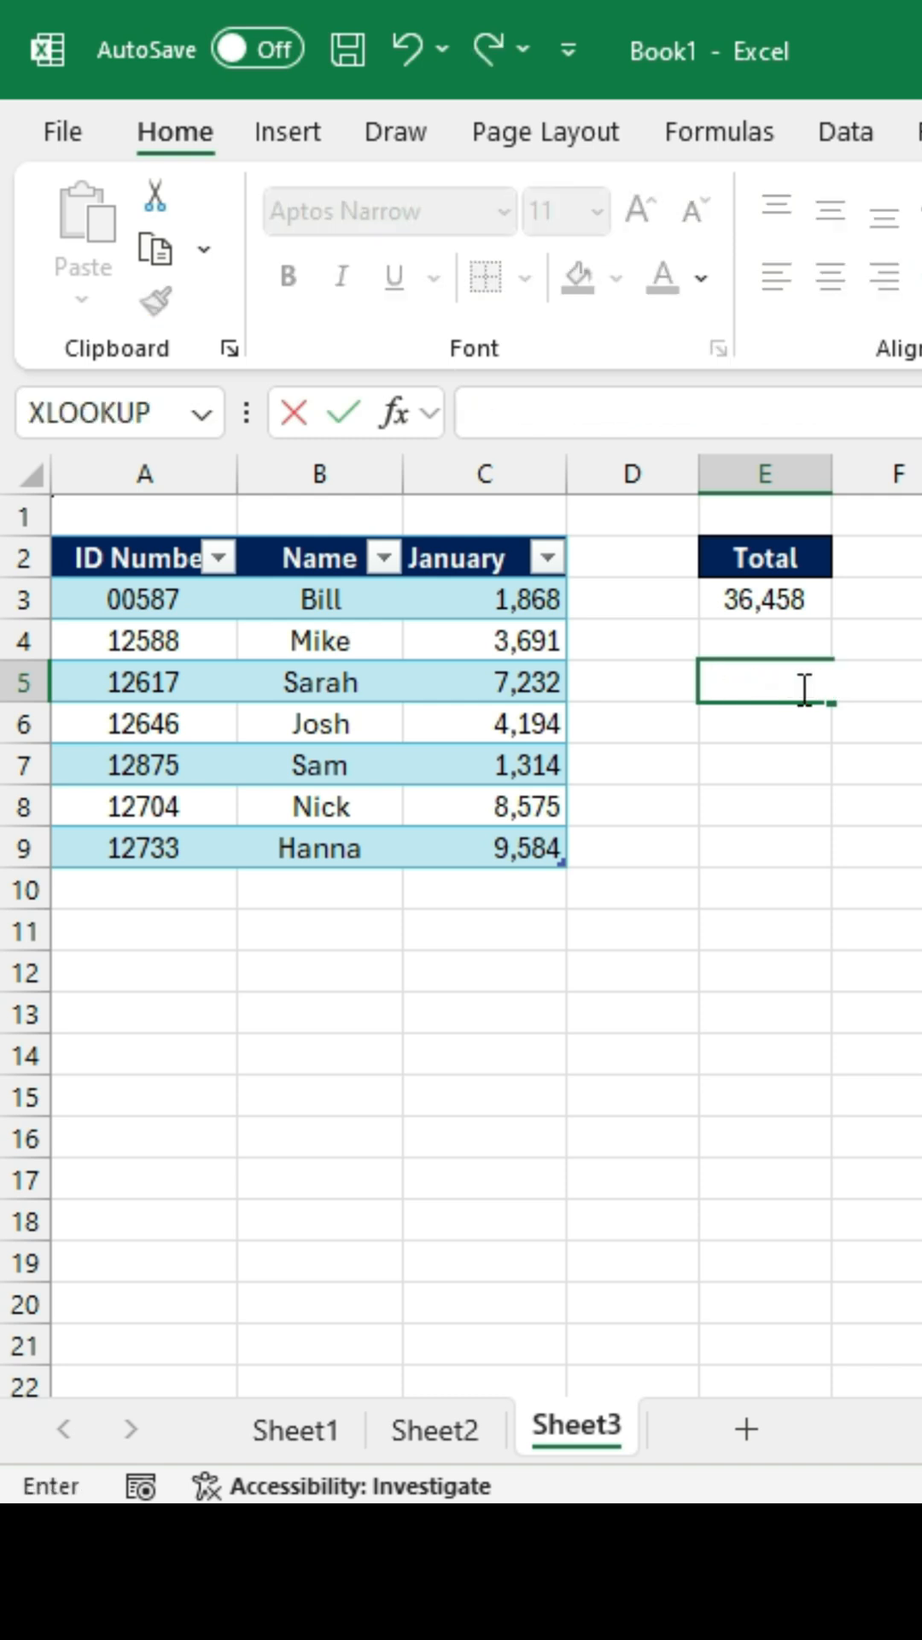
type("avera")
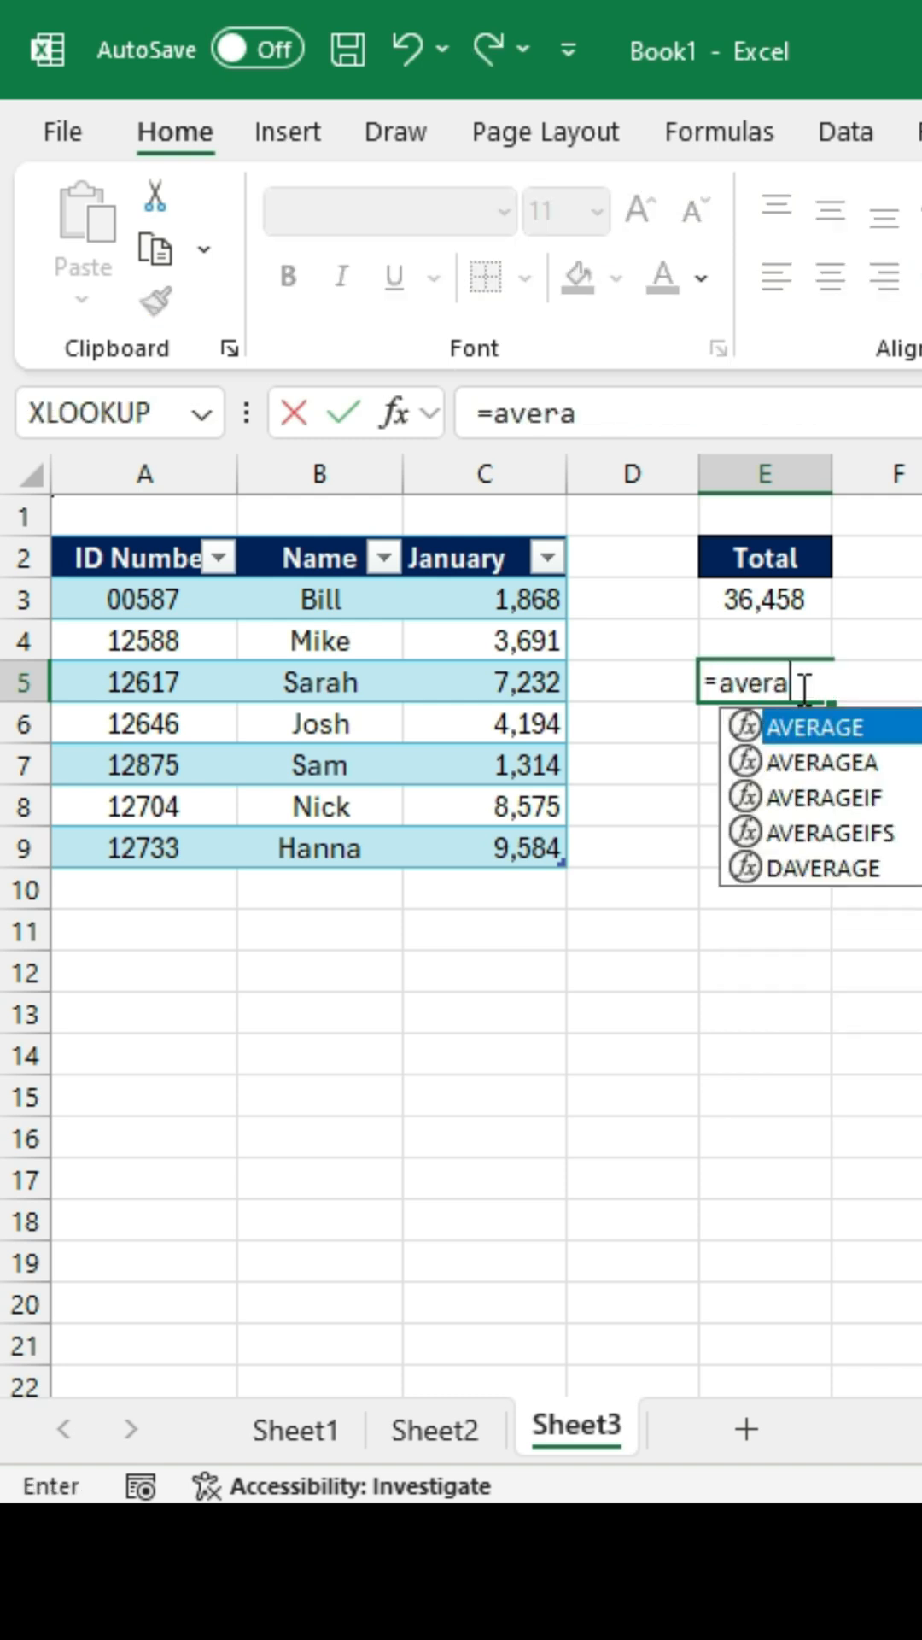
key("Tab")
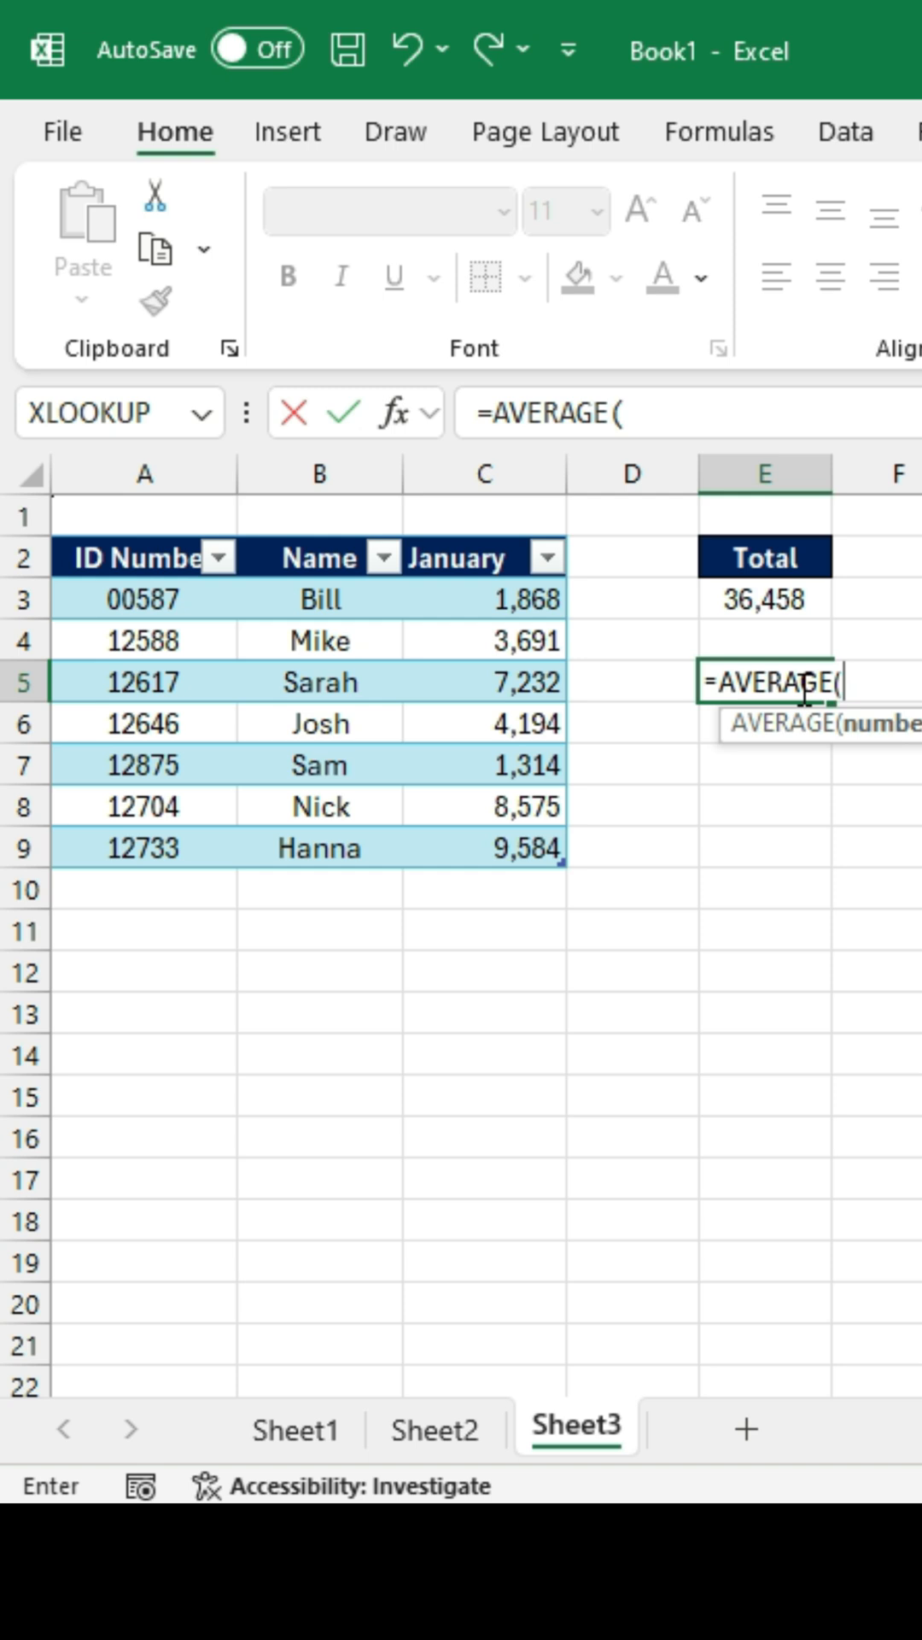
left_click_drag(513, 598, 526, 839)
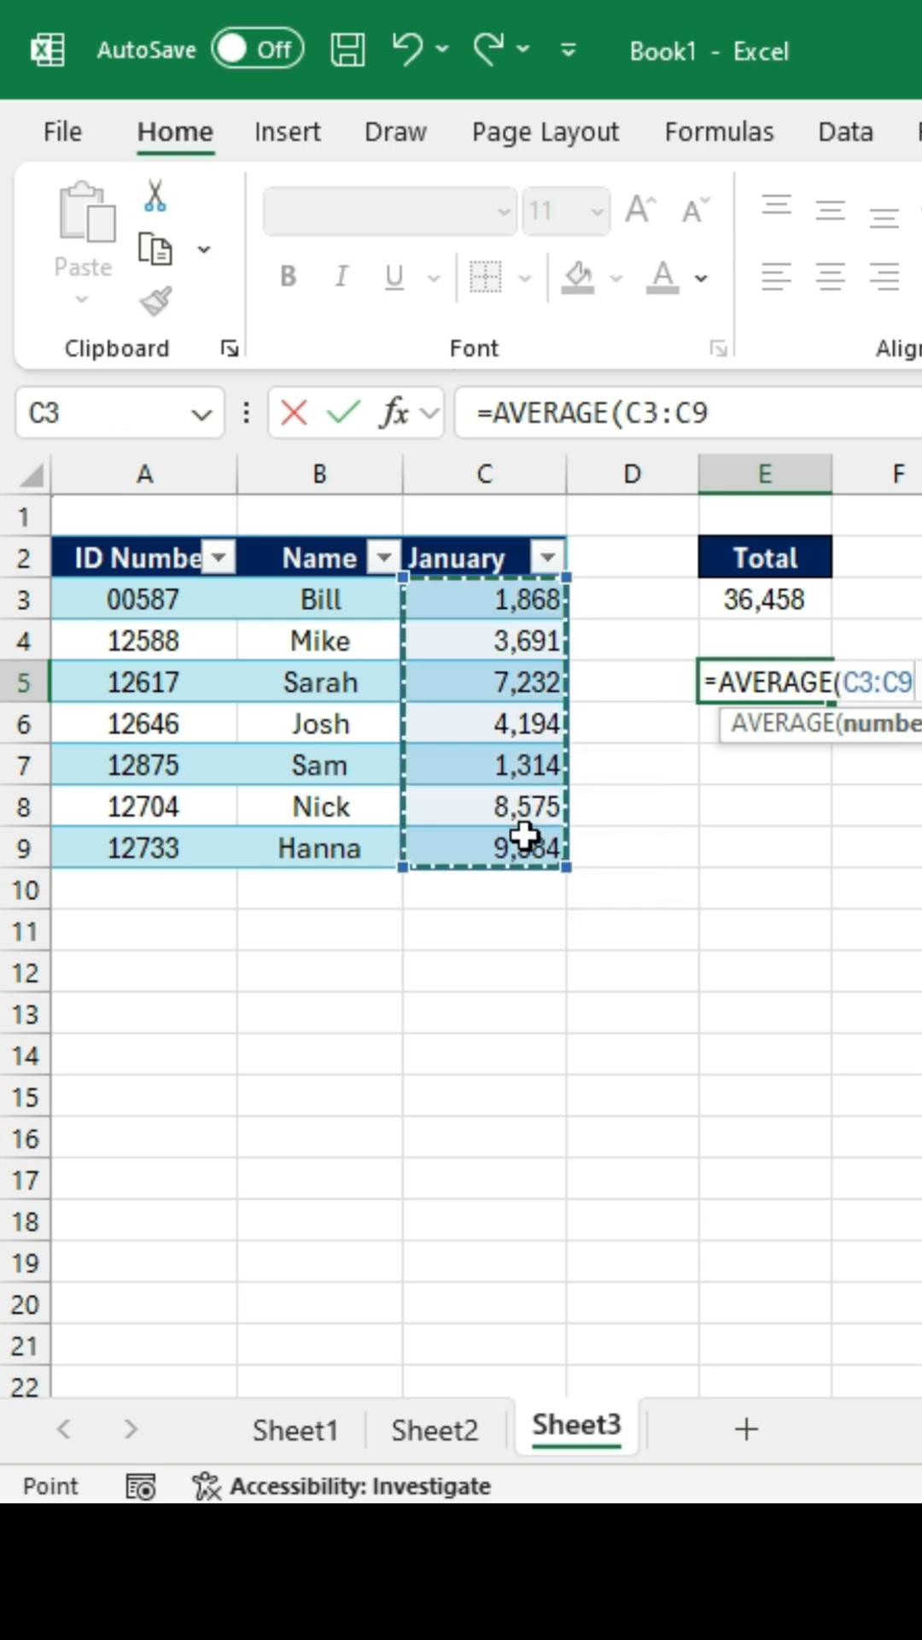
key("Return")
Check that the average formula now references C3:C9.
left_click(785, 681)
double_click(785, 683)
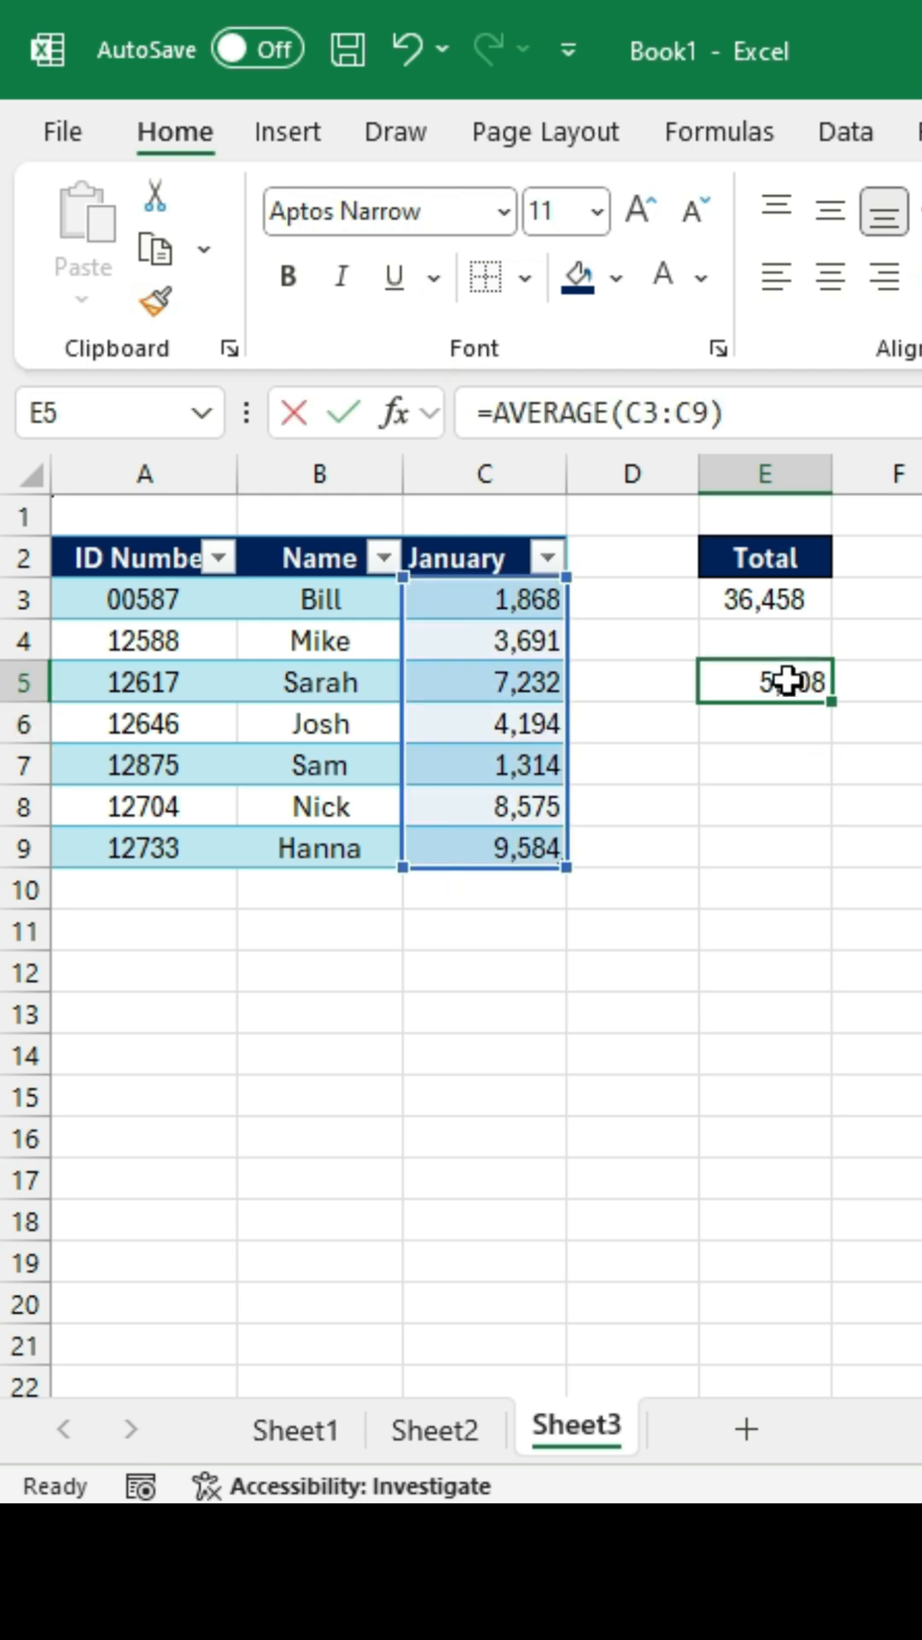